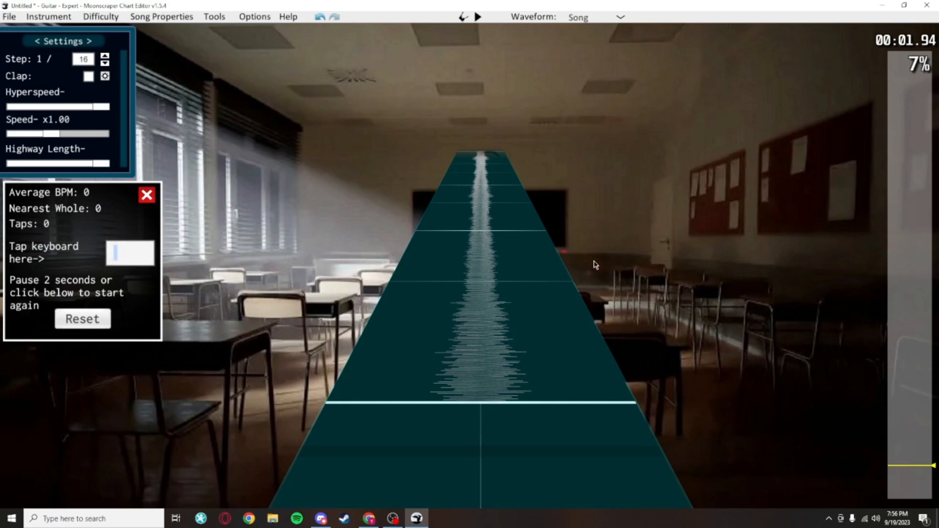
Step: Play the song from just before its first beat, tap along in the tap BPM calculator to measure the tempo, and stop playback
{"action": "scroll", "coordinate": [465, 204], "scroll_direction": "down", "scroll_amount": 2}
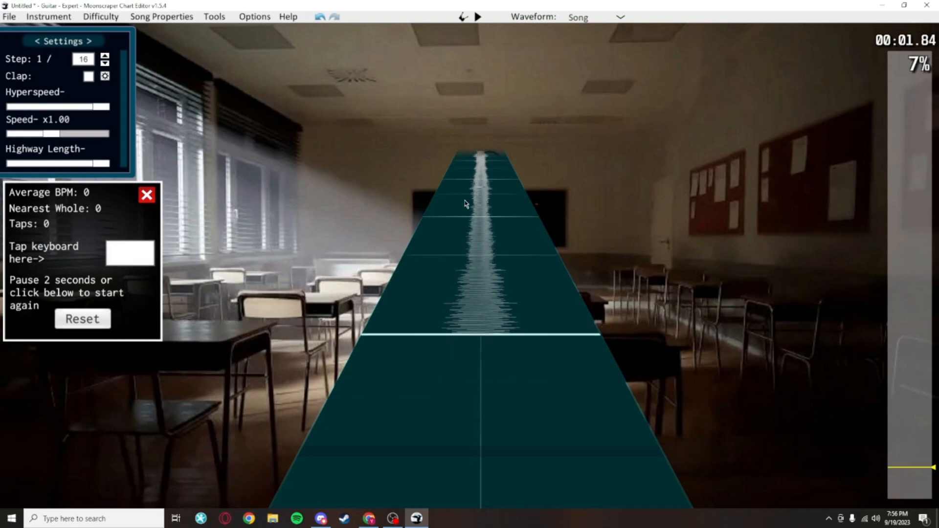
{"action": "scroll", "coordinate": [479, 226], "scroll_direction": "down", "scroll_amount": 5}
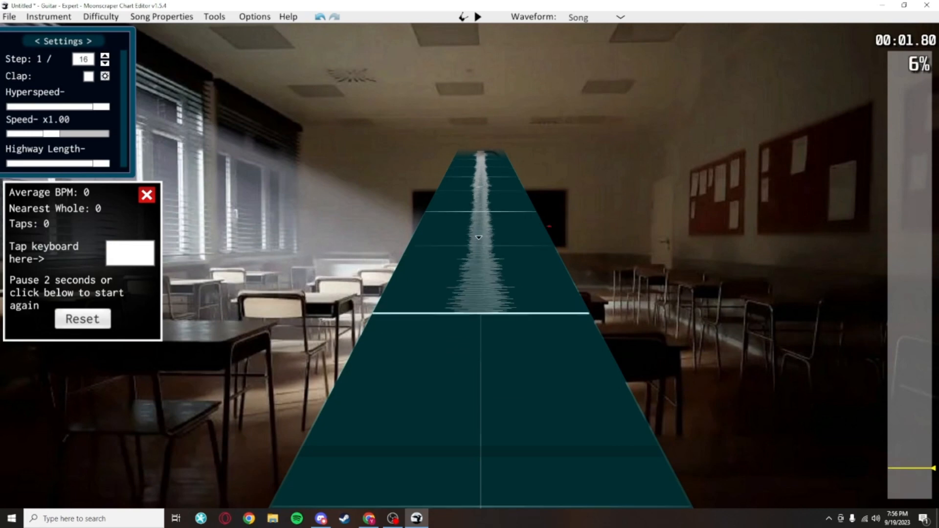
{"action": "key", "text": "space"}
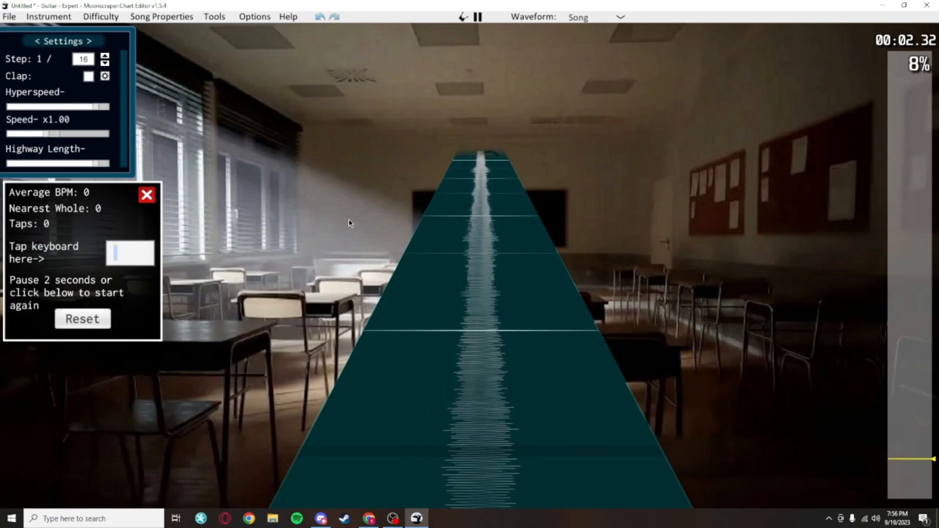
{"action": "key", "text": "a"}
{"action": "key", "text": "a"}
{"action": "key", "text": "a"}
{"action": "key", "text": "a"}
{"action": "key", "text": "a"}
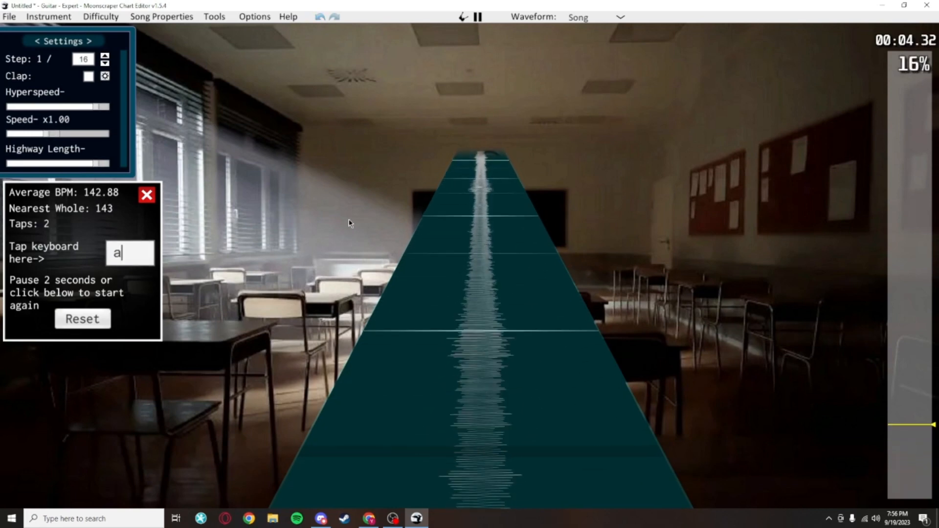
{"action": "key", "text": "a"}
{"action": "key", "text": "a"}
{"action": "key", "text": "a"}
{"action": "key", "text": "a"}
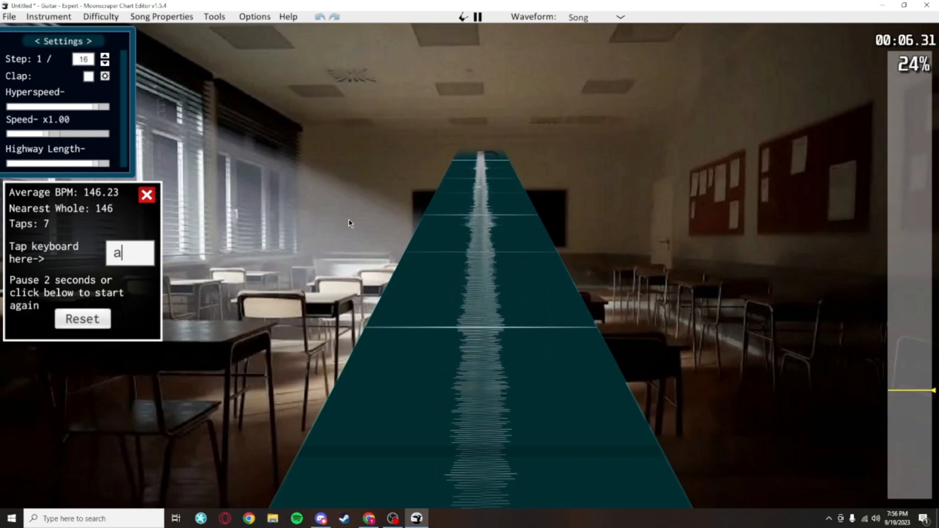
{"action": "key", "text": "a"}
{"action": "key", "text": "a"}
{"action": "key", "text": "a"}
{"action": "key", "text": "a"}
{"action": "key", "text": "a"}
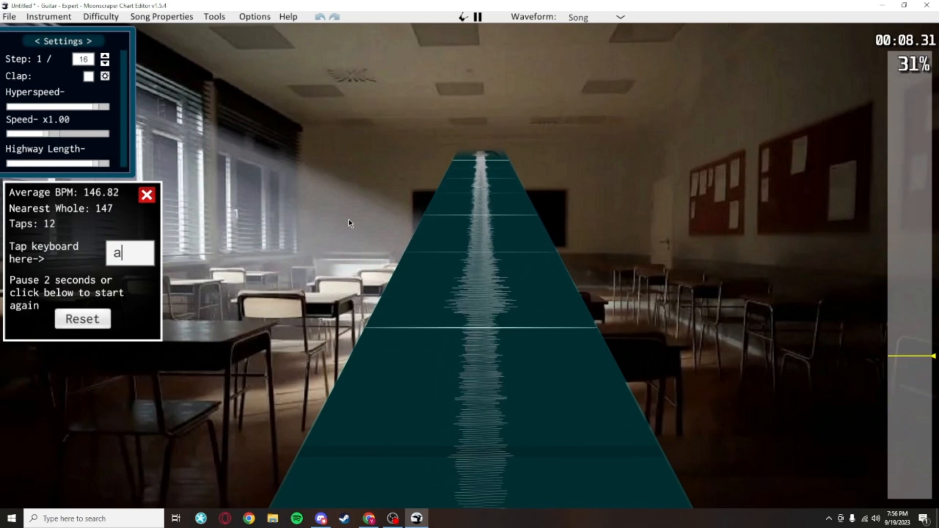
{"action": "key", "text": "a"}
{"action": "key", "text": "a"}
{"action": "key", "text": "a"}
{"action": "key", "text": "a"}
{"action": "key", "text": "a"}
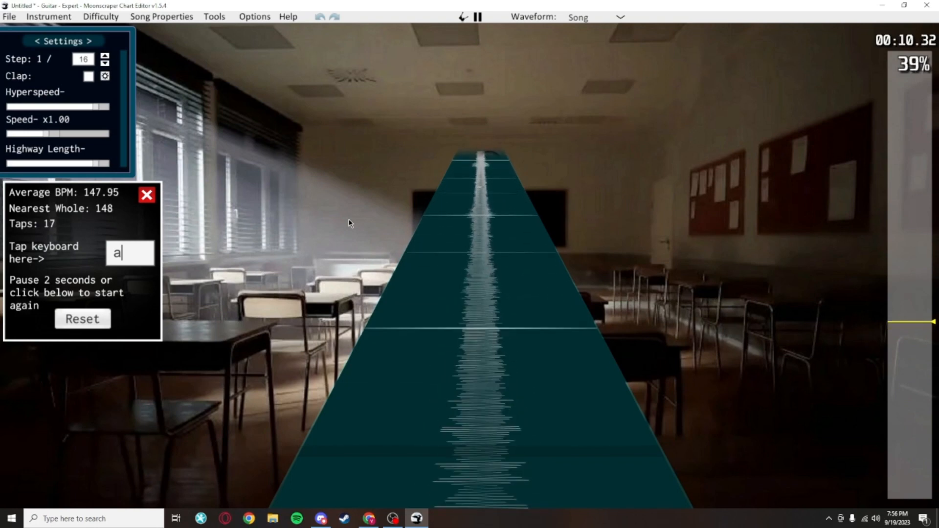
{"action": "key", "text": "a"}
{"action": "key", "text": "space"}
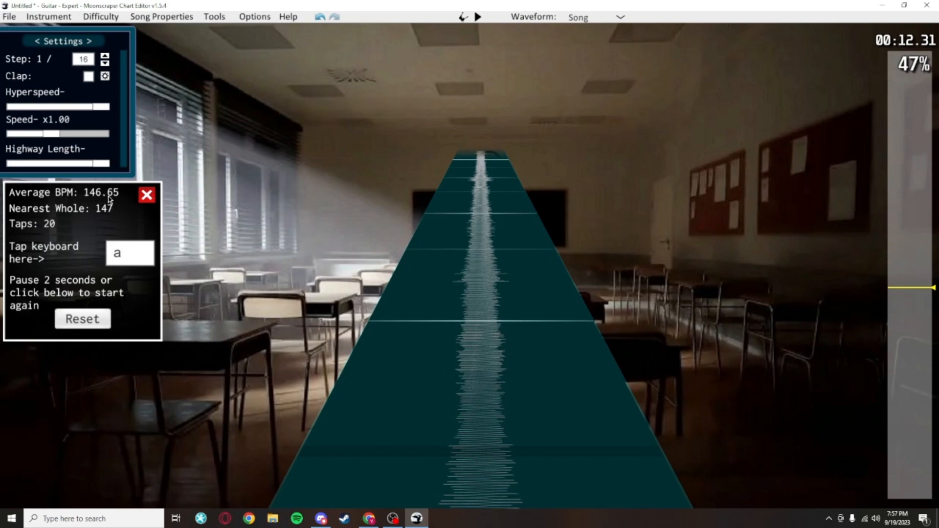
Step: Close the tap BPM calculator and return to the very start of the song
{"action": "scroll", "coordinate": [529, 369], "scroll_direction": "down", "scroll_amount": 15}
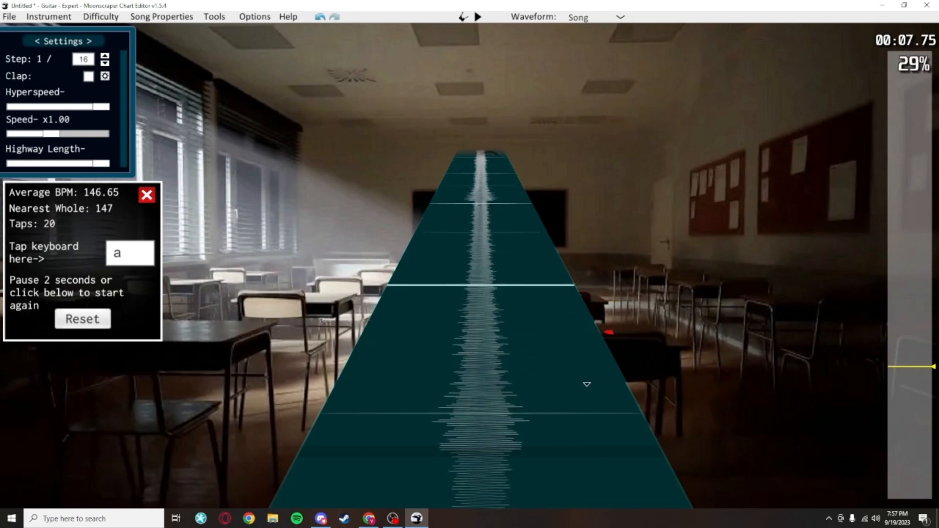
{"action": "scroll", "coordinate": [634, 481], "scroll_direction": "down", "scroll_amount": 5}
{"action": "scroll", "coordinate": [585, 260], "scroll_direction": "up", "scroll_amount": 3}
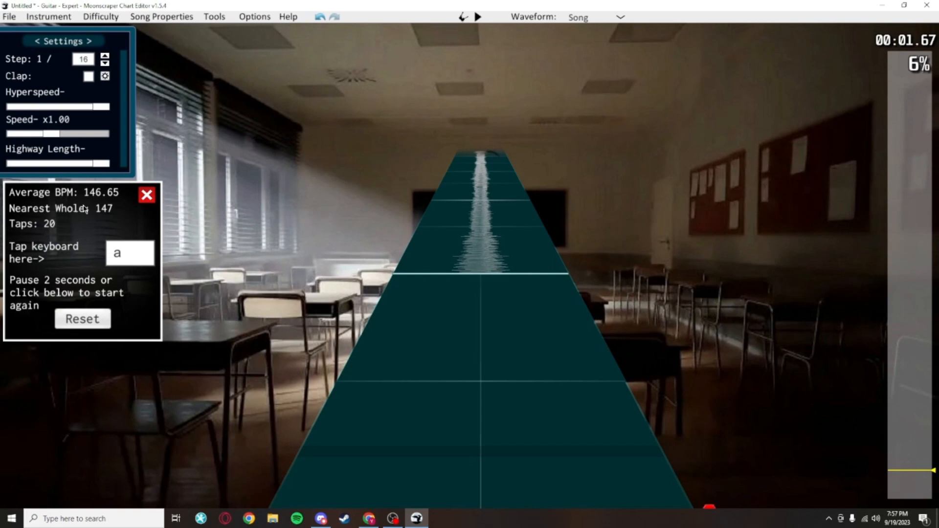
{"action": "left_click", "coordinate": [147, 195]}
{"action": "scroll", "coordinate": [494, 195], "scroll_direction": "up", "scroll_amount": 2}
{"action": "scroll", "coordinate": [531, 434], "scroll_direction": "down", "scroll_amount": 8}
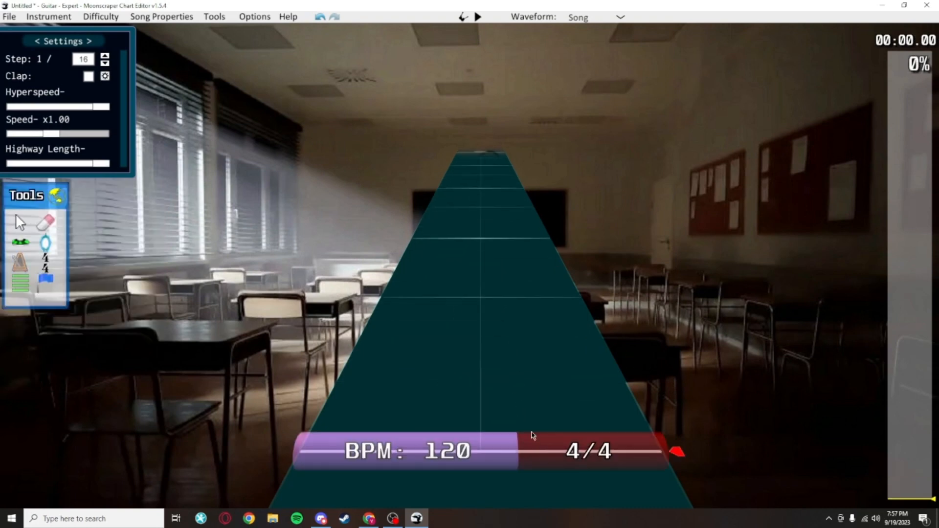
Step: Place a BPM marker on the measure line at position 768, where the song's waveform begins
{"action": "scroll", "coordinate": [514, 329], "scroll_direction": "up", "scroll_amount": 4}
{"action": "scroll", "coordinate": [409, 440], "scroll_direction": "up", "scroll_amount": 2}
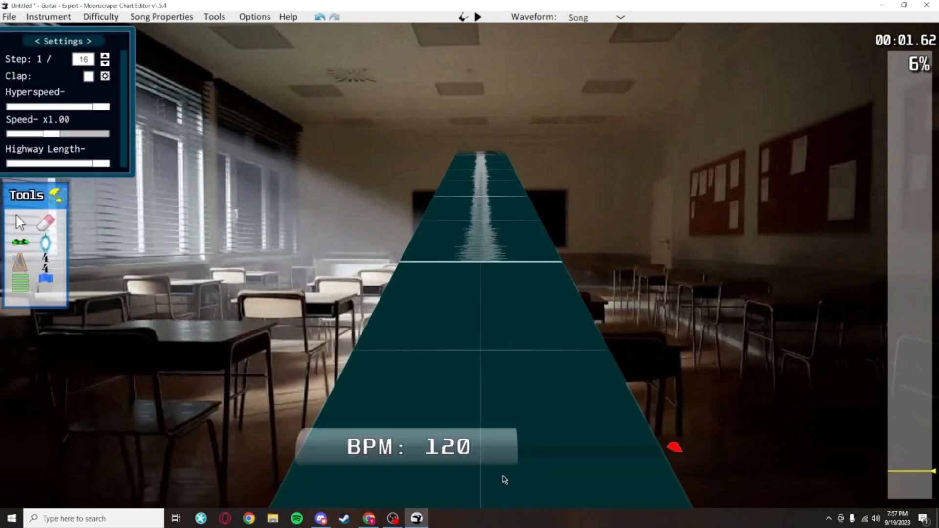
{"action": "left_click_drag", "start_coordinate": [505, 480], "coordinate": [461, 260]}
{"action": "scroll", "coordinate": [531, 384], "scroll_direction": "down", "scroll_amount": 6}
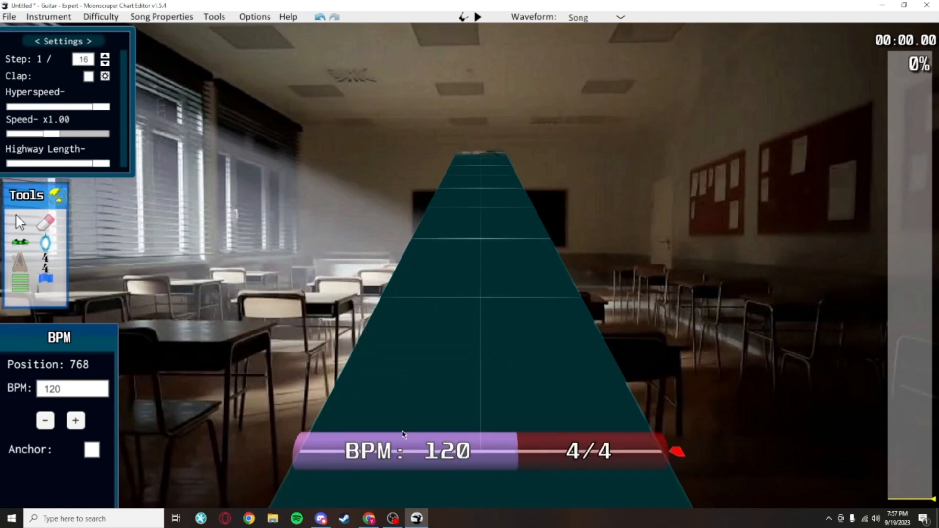
{"action": "key", "text": "i"}
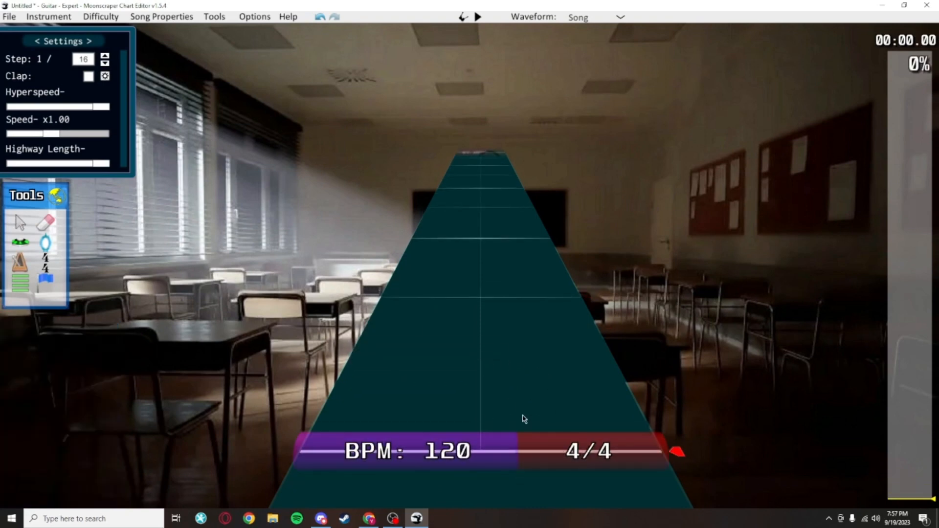
{"action": "scroll", "coordinate": [509, 318], "scroll_direction": "up", "scroll_amount": 6}
{"action": "scroll", "coordinate": [510, 318], "scroll_direction": "up", "scroll_amount": 1}
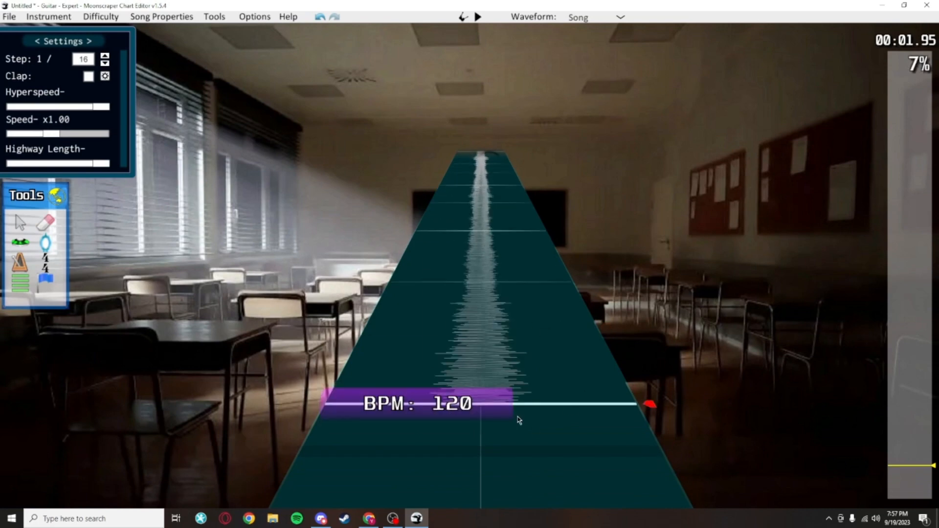
{"action": "left_click", "coordinate": [415, 378]}
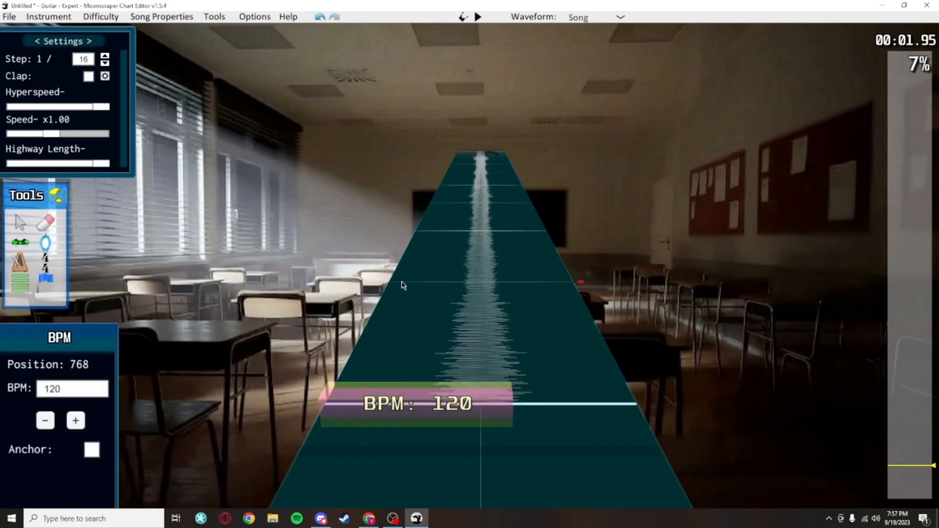
Step: Set the tempo of the BPM marker at position 768 to 147 and deselect it
{"action": "left_click", "coordinate": [215, 17]}
{"action": "left_click", "coordinate": [234, 30]}
{"action": "left_click", "coordinate": [146, 195]}
{"action": "left_click", "coordinate": [69, 389]}
{"action": "type", "text": "147"}
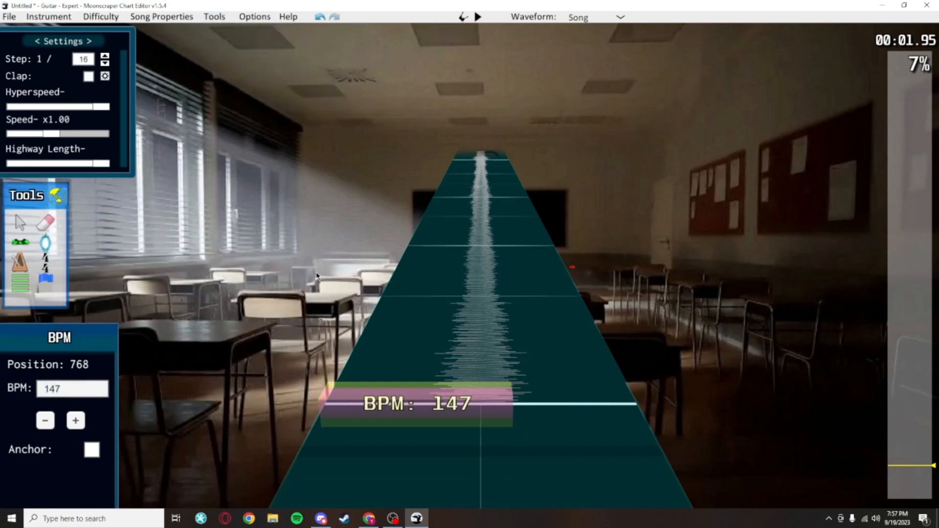
{"action": "left_click", "coordinate": [549, 257]}
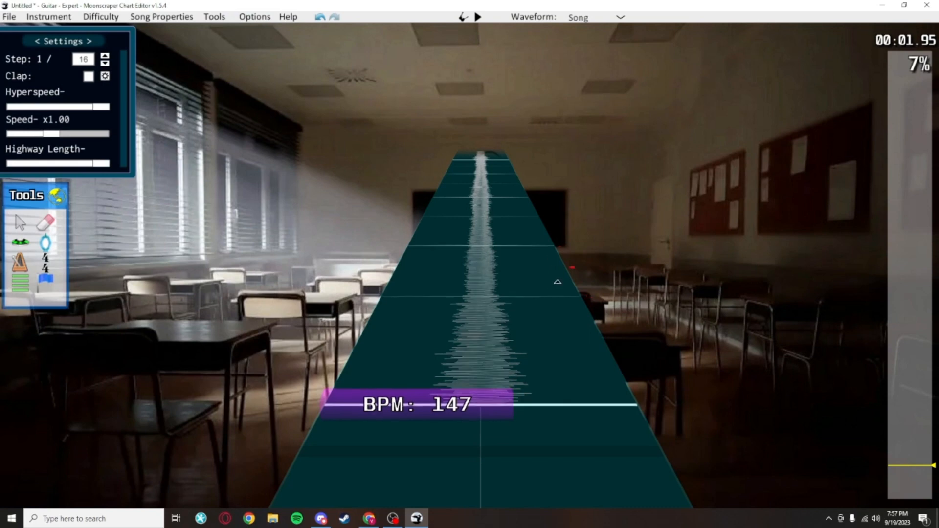
Step: Examine how the beat lines match the waveform spikes from the 147 BPM marker through about the first eight seconds of the song
{"action": "key", "text": "space"}
{"action": "scroll", "coordinate": [537, 166], "scroll_direction": "up", "scroll_amount": 5}
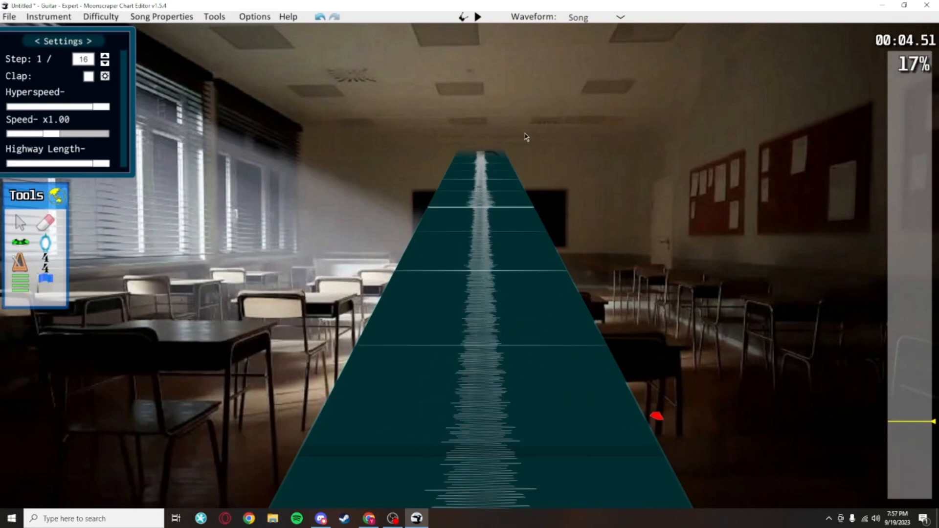
{"action": "scroll", "coordinate": [533, 394], "scroll_direction": "down", "scroll_amount": 10}
{"action": "scroll", "coordinate": [532, 276], "scroll_direction": "up", "scroll_amount": 3}
{"action": "scroll", "coordinate": [531, 276], "scroll_direction": "up", "scroll_amount": 1}
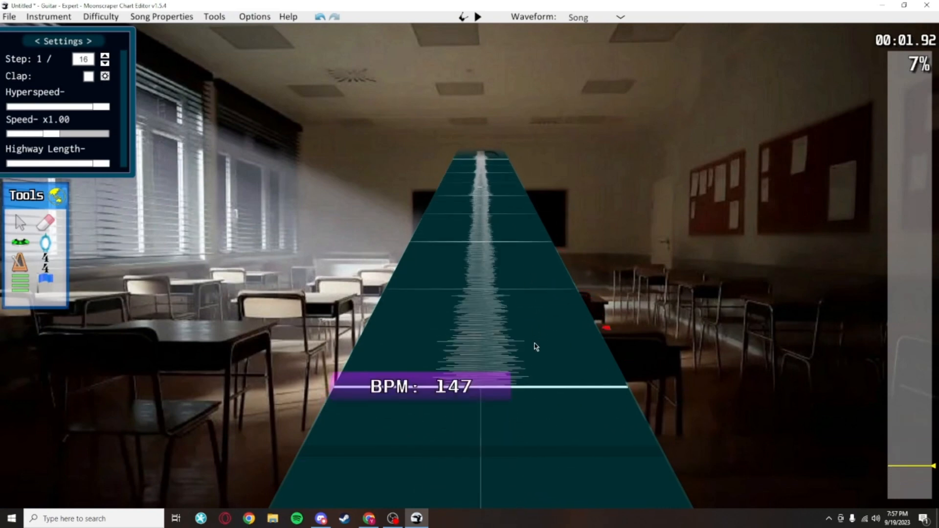
{"action": "scroll", "coordinate": [537, 346], "scroll_direction": "up", "scroll_amount": 3}
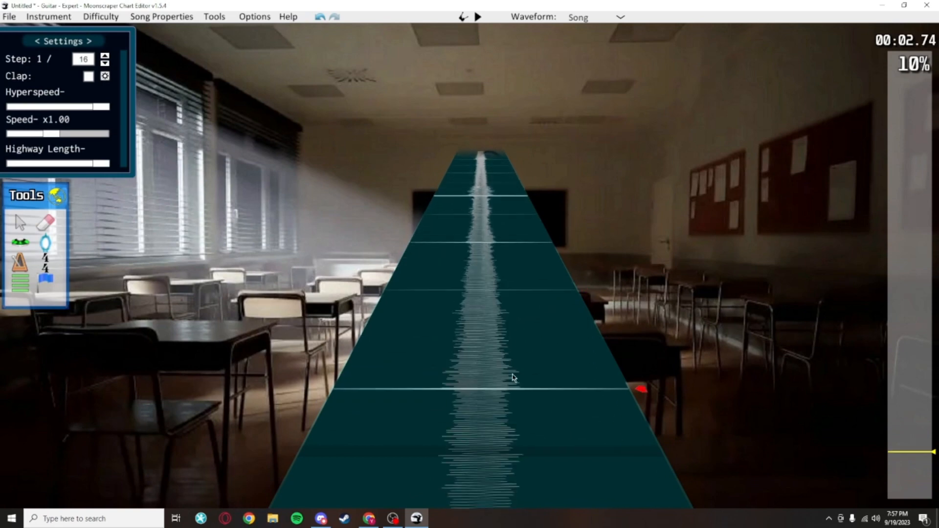
{"action": "scroll", "coordinate": [522, 342], "scroll_direction": "up", "scroll_amount": 4}
{"action": "scroll", "coordinate": [545, 430], "scroll_direction": "down", "scroll_amount": 9}
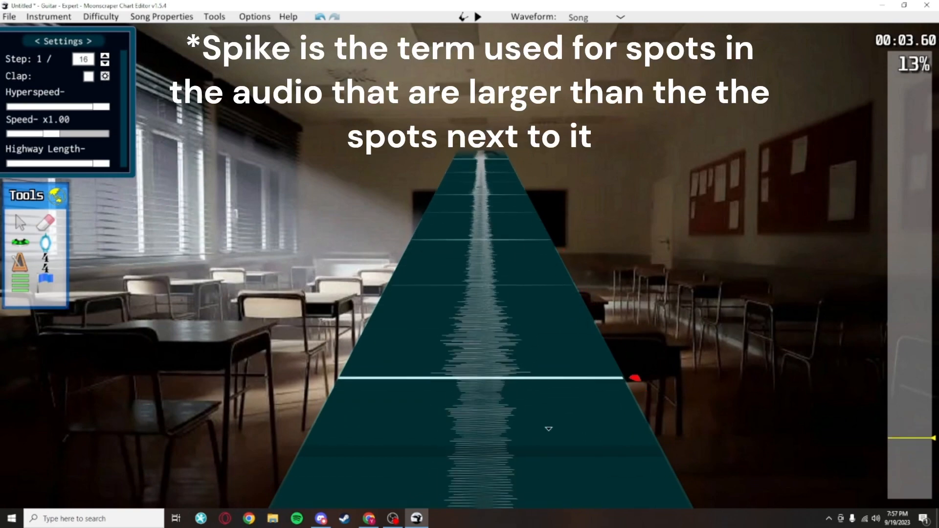
{"action": "scroll", "coordinate": [552, 422], "scroll_direction": "up", "scroll_amount": 2}
{"action": "scroll", "coordinate": [541, 440], "scroll_direction": "down", "scroll_amount": 1}
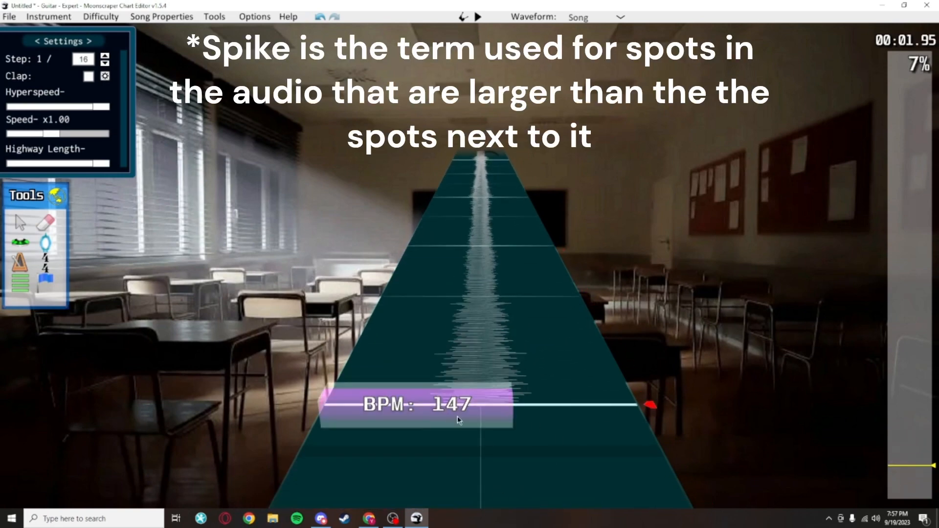
{"action": "scroll", "coordinate": [514, 416], "scroll_direction": "up", "scroll_amount": 3}
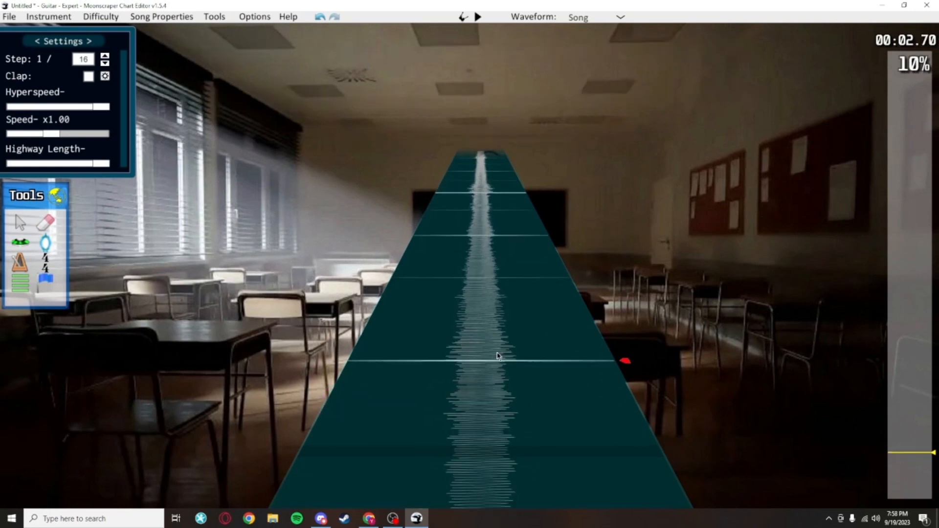
{"action": "scroll", "coordinate": [499, 373], "scroll_direction": "up", "scroll_amount": 4}
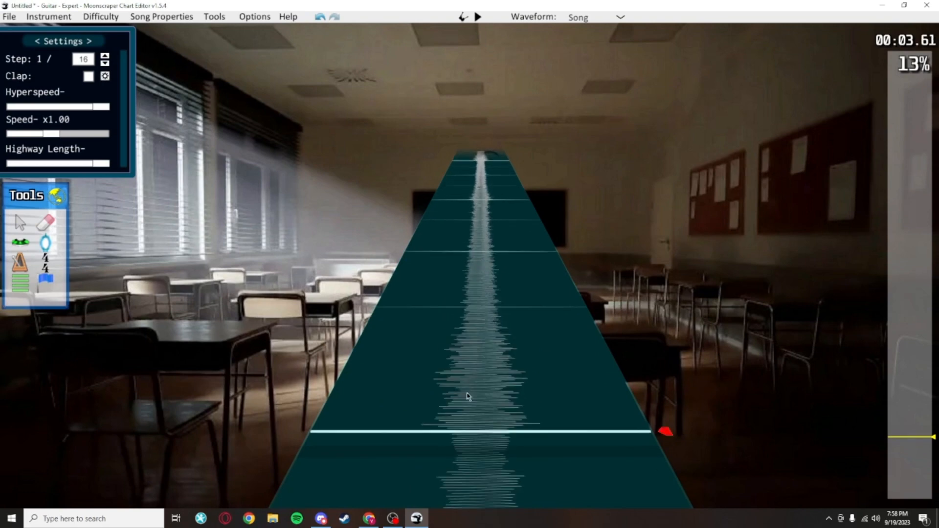
{"action": "scroll", "coordinate": [538, 391], "scroll_direction": "up", "scroll_amount": 3}
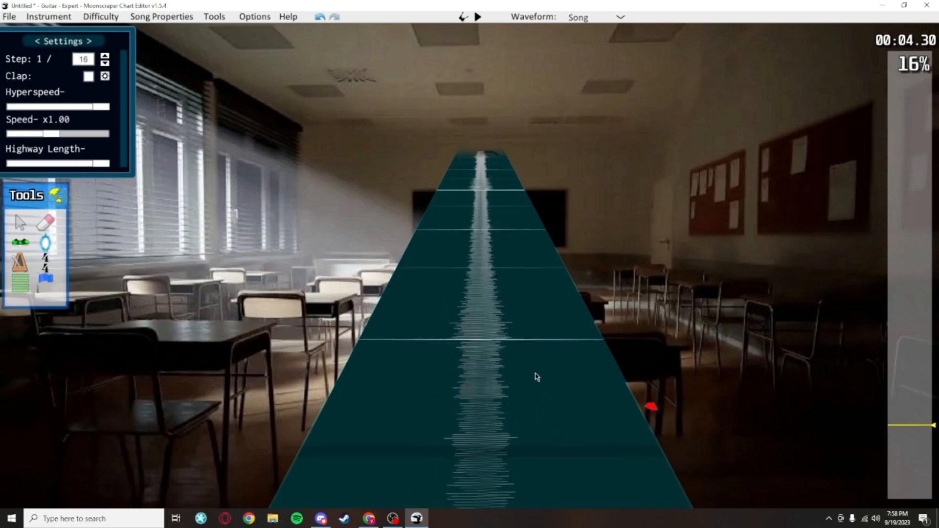
{"action": "scroll", "coordinate": [536, 377], "scroll_direction": "up", "scroll_amount": 6}
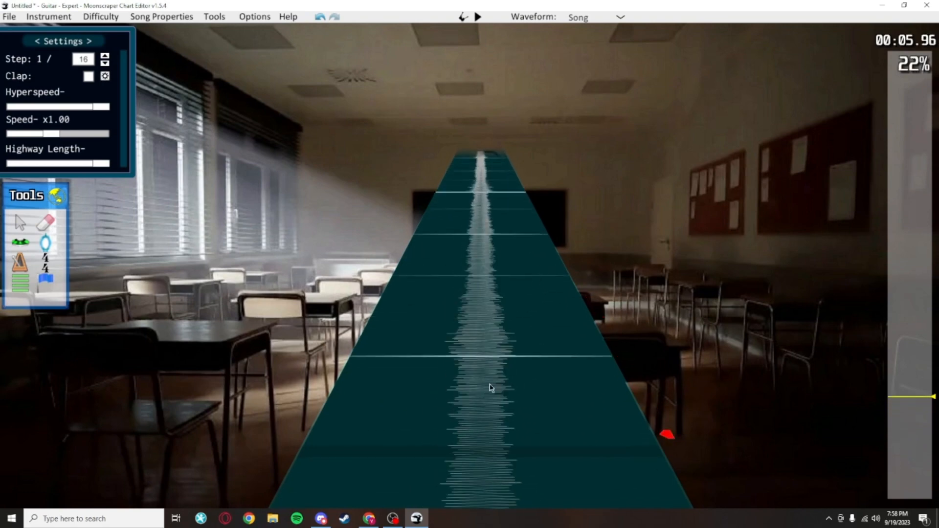
{"action": "scroll", "coordinate": [491, 388], "scroll_direction": "up", "scroll_amount": 6}
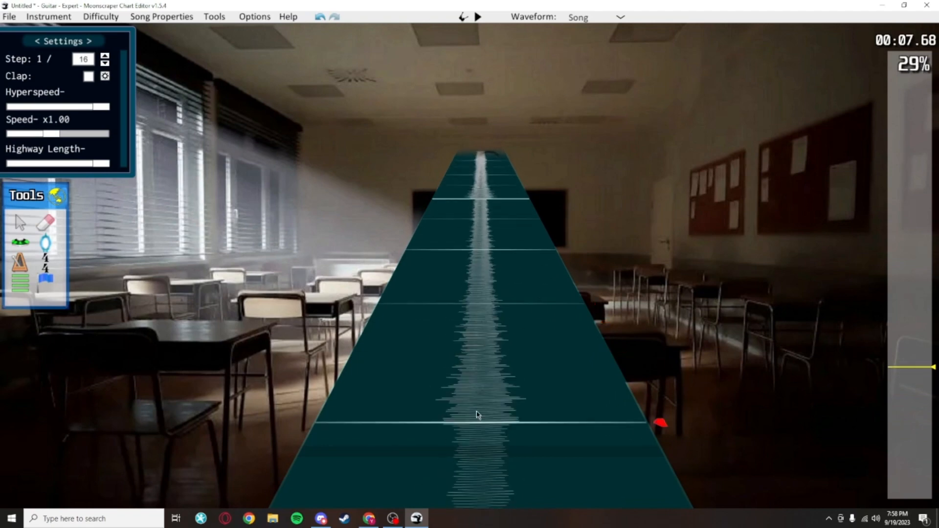
{"action": "scroll", "coordinate": [520, 308], "scroll_direction": "up", "scroll_amount": 3}
{"action": "scroll", "coordinate": [519, 238], "scroll_direction": "down", "scroll_amount": 20}
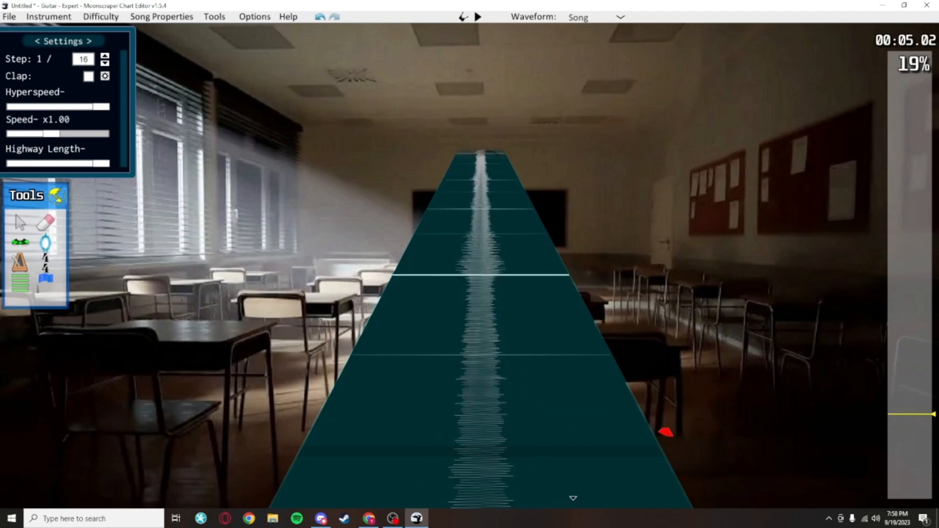
Step: Play the song with the metronome on from just before the 147 BPM marker to check its sync, then stop and switch the metronome off
{"action": "key", "text": "m"}
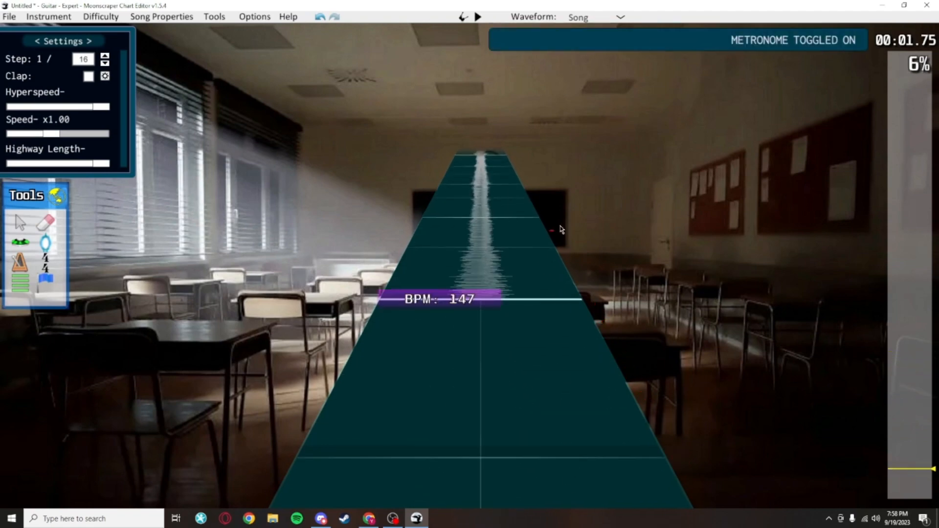
{"action": "scroll", "coordinate": [536, 198], "scroll_direction": "down", "scroll_amount": 1}
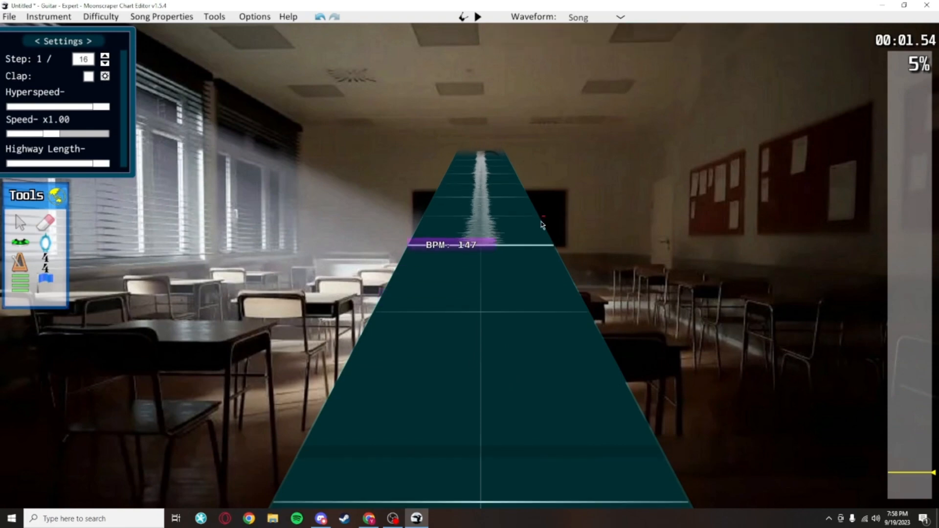
{"action": "key", "text": "space"}
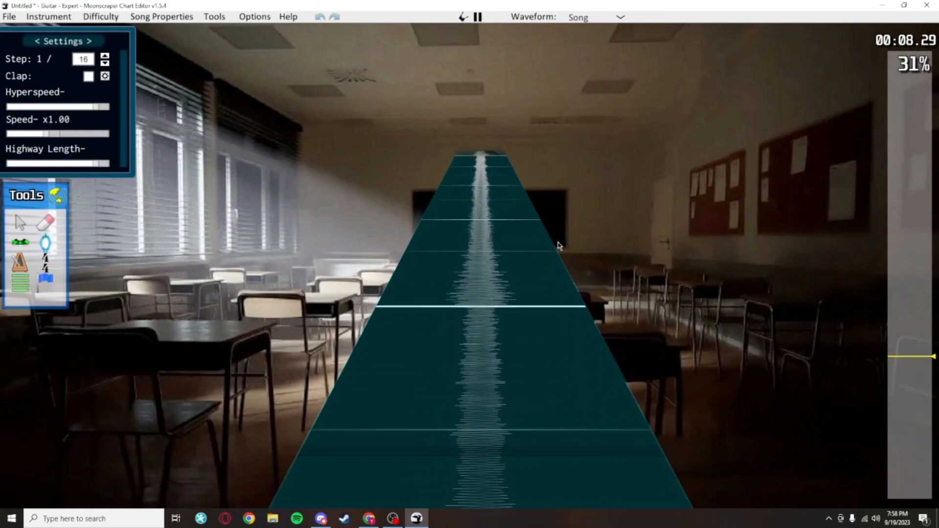
{"action": "key", "text": "space"}
{"action": "key", "text": "m"}
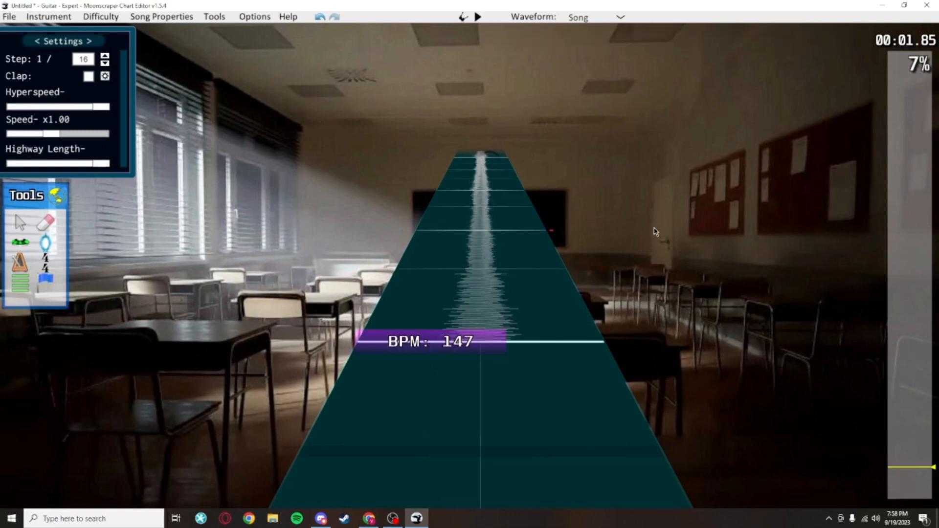
{"action": "scroll", "coordinate": [668, 240], "scroll_direction": "up", "scroll_amount": 5}
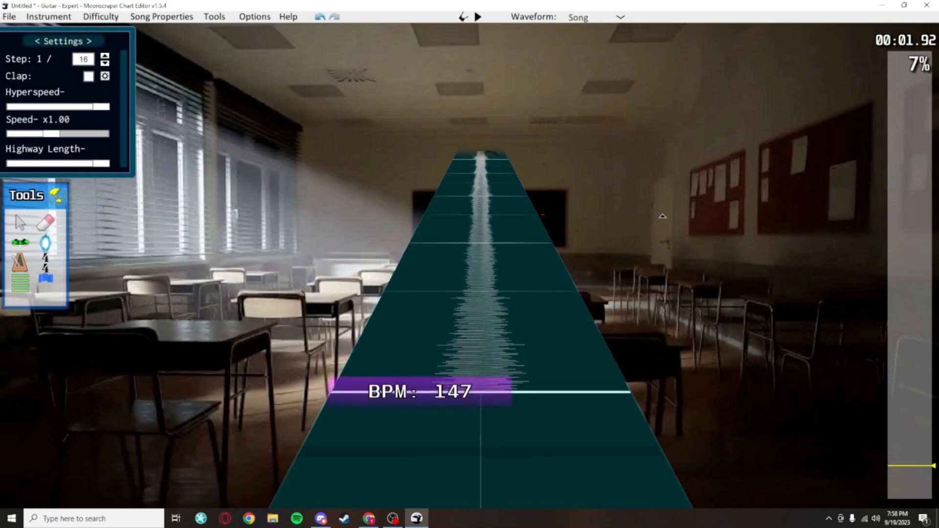
{"action": "scroll", "coordinate": [646, 174], "scroll_direction": "down", "scroll_amount": 5}
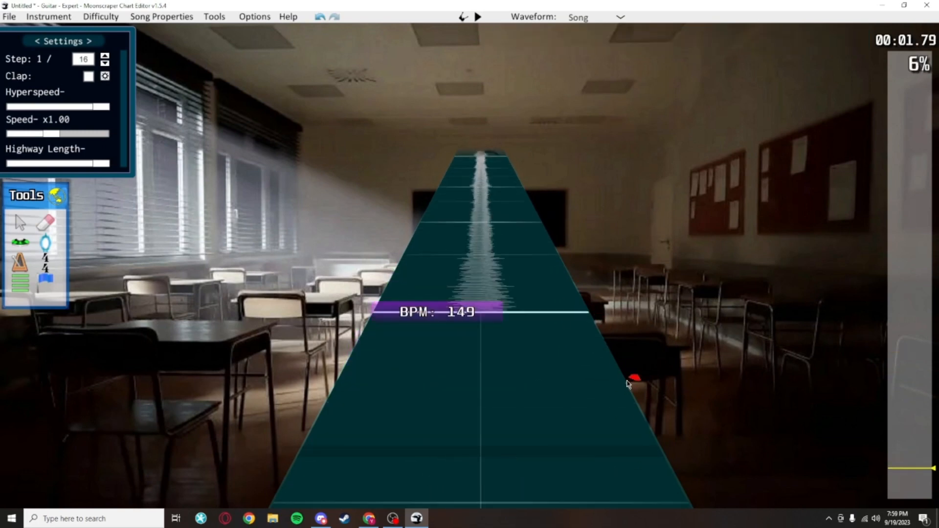
Step: Examine how the beat lines match the waveform spikes from the 149 BPM marker through about the first 19 seconds of the song
{"action": "scroll", "coordinate": [622, 432], "scroll_direction": "up", "scroll_amount": 1}
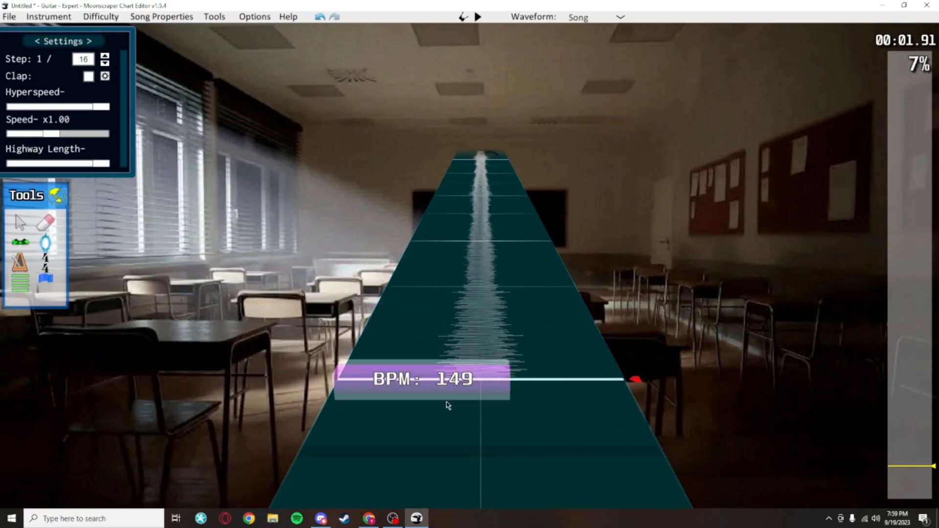
{"action": "scroll", "coordinate": [587, 386], "scroll_direction": "up", "scroll_amount": 2}
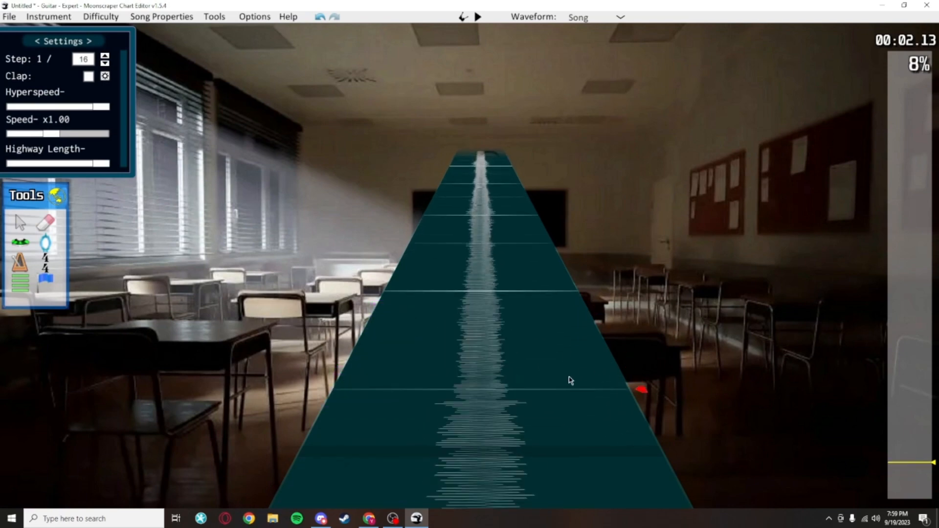
{"action": "scroll", "coordinate": [486, 431], "scroll_direction": "up", "scroll_amount": 4}
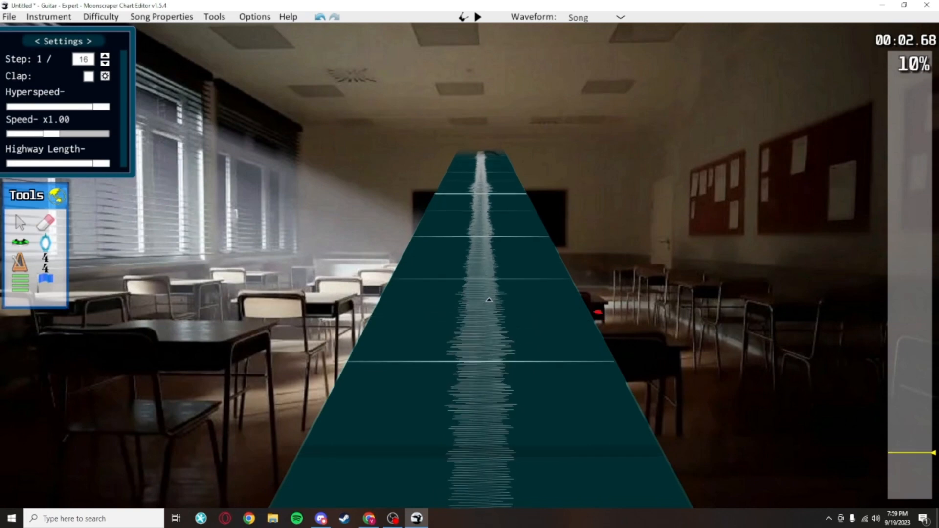
{"action": "scroll", "coordinate": [489, 296], "scroll_direction": "up", "scroll_amount": 6}
{"action": "scroll", "coordinate": [490, 295], "scroll_direction": "up", "scroll_amount": 18}
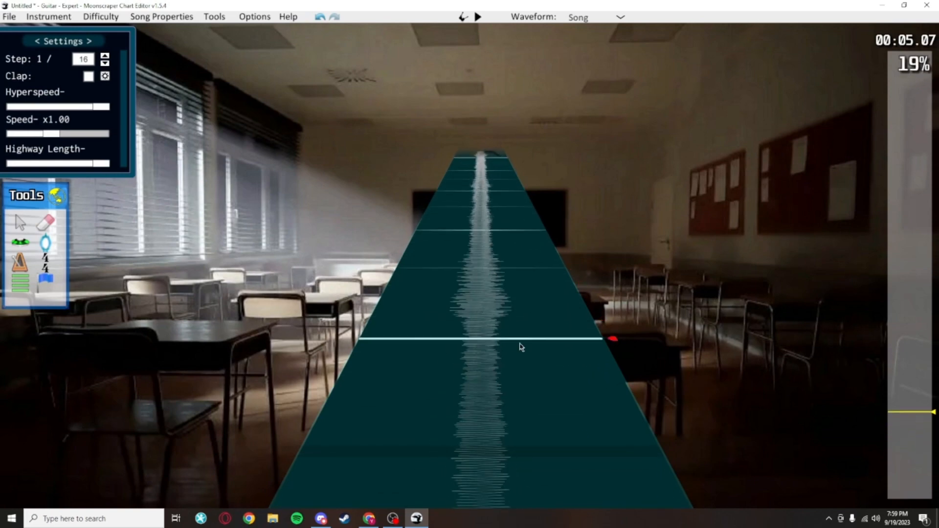
{"action": "scroll", "coordinate": [521, 306], "scroll_direction": "up", "scroll_amount": 8}
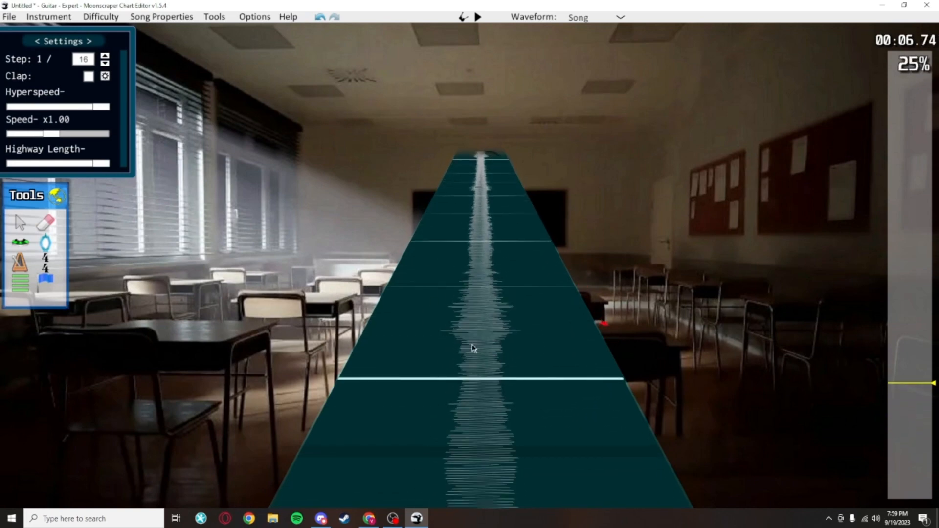
{"action": "scroll", "coordinate": [514, 325], "scroll_direction": "up", "scroll_amount": 8}
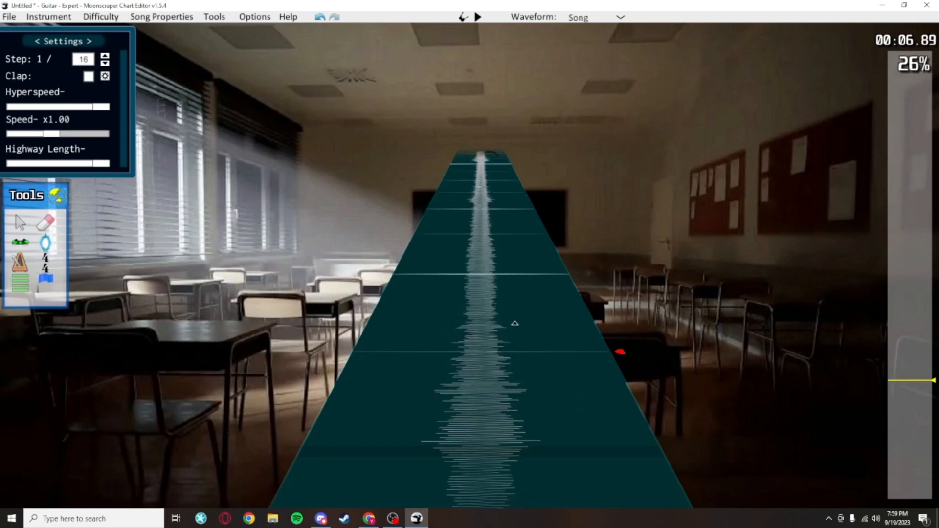
{"action": "scroll", "coordinate": [504, 278], "scroll_direction": "up", "scroll_amount": 14}
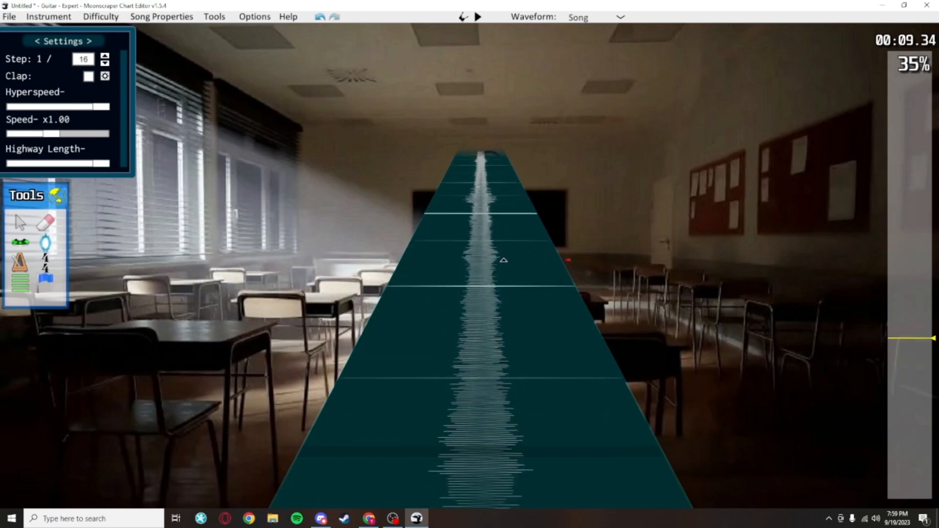
{"action": "scroll", "coordinate": [531, 243], "scroll_direction": "up", "scroll_amount": 14}
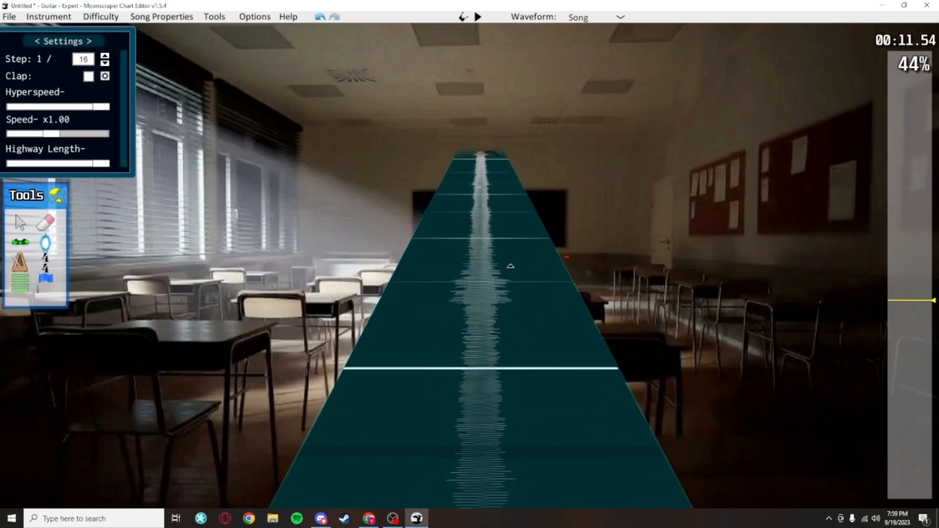
{"action": "scroll", "coordinate": [531, 306], "scroll_direction": "up", "scroll_amount": 10}
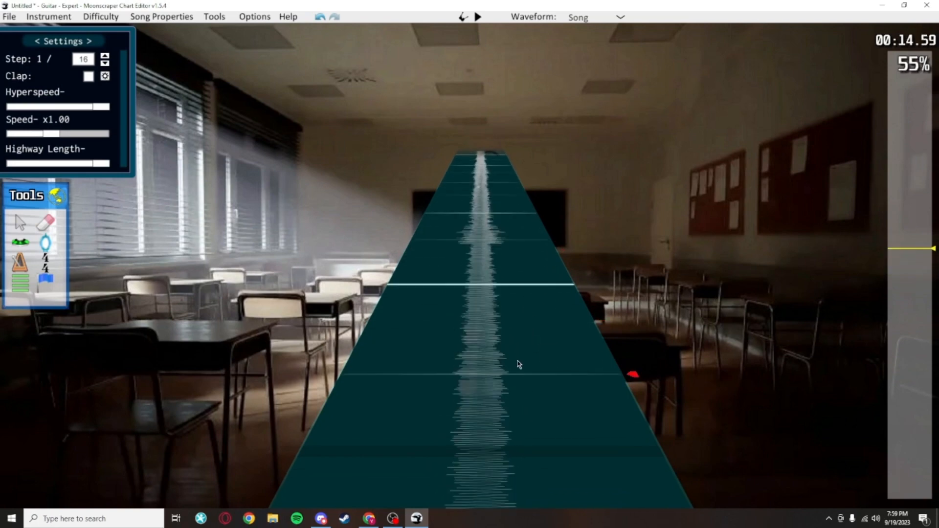
{"action": "scroll", "coordinate": [523, 290], "scroll_direction": "up", "scroll_amount": 9}
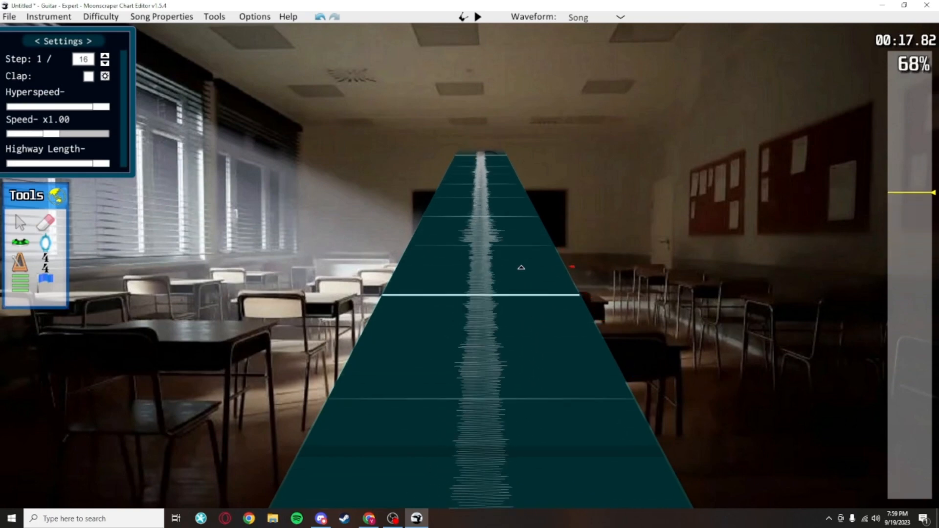
{"action": "scroll", "coordinate": [504, 205], "scroll_direction": "up", "scroll_amount": 5}
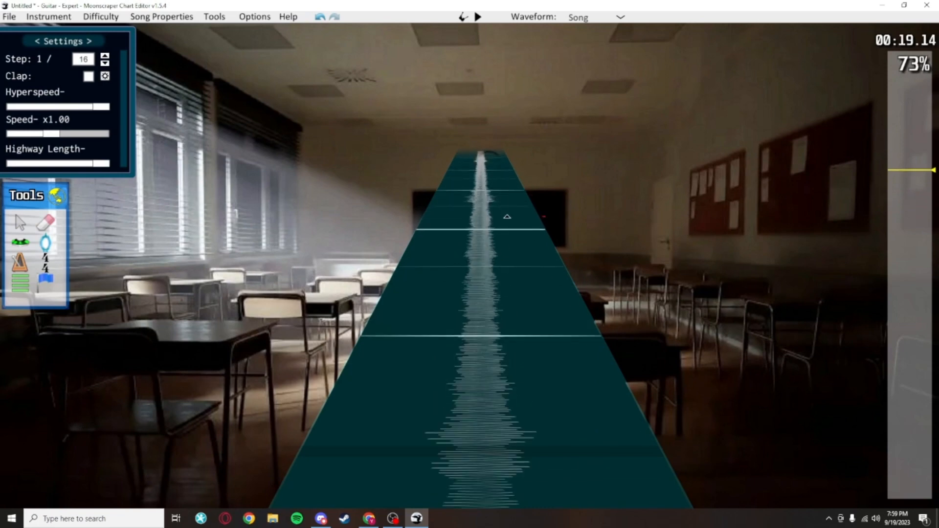
{"action": "scroll", "coordinate": [504, 215], "scroll_direction": "down", "scroll_amount": 20}
{"action": "scroll", "coordinate": [661, 422], "scroll_direction": "down", "scroll_amount": 20}
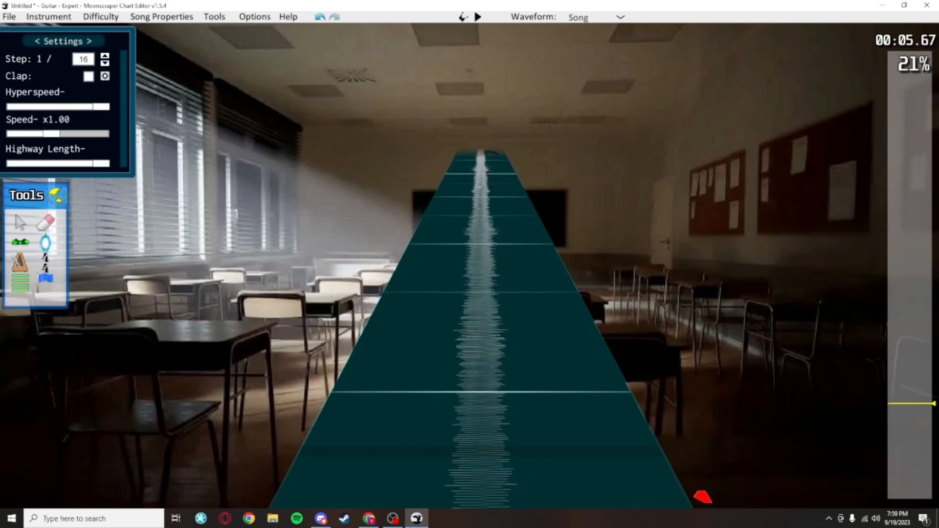
Step: Try a tempo of 150 on the BPM marker at position 768 and compare the beat lines with the waveform through about eight seconds
{"action": "scroll", "coordinate": [508, 254], "scroll_direction": "up", "scroll_amount": 5}
{"action": "scroll", "coordinate": [508, 254], "scroll_direction": "down", "scroll_amount": 2}
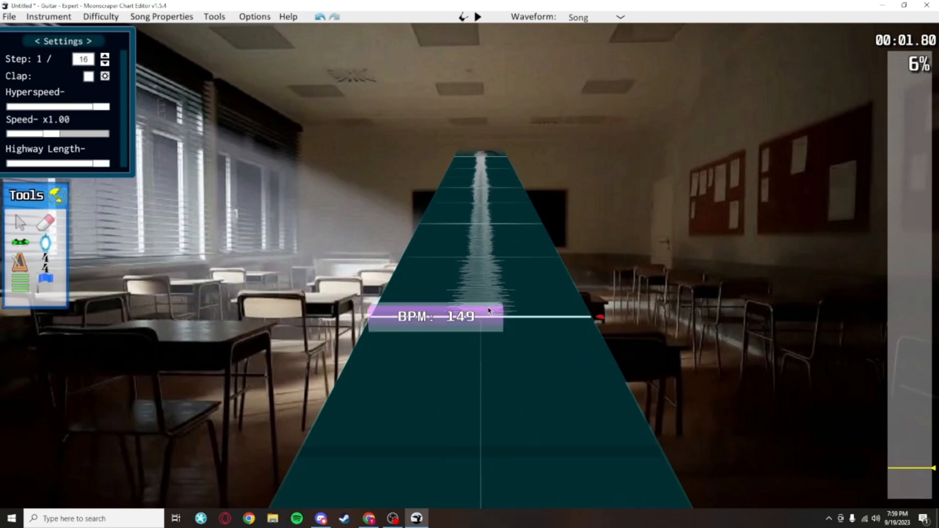
{"action": "left_click", "coordinate": [497, 316]}
{"action": "scroll", "coordinate": [563, 319], "scroll_direction": "up", "scroll_amount": 4}
{"action": "scroll", "coordinate": [558, 242], "scroll_direction": "up", "scroll_amount": 1}
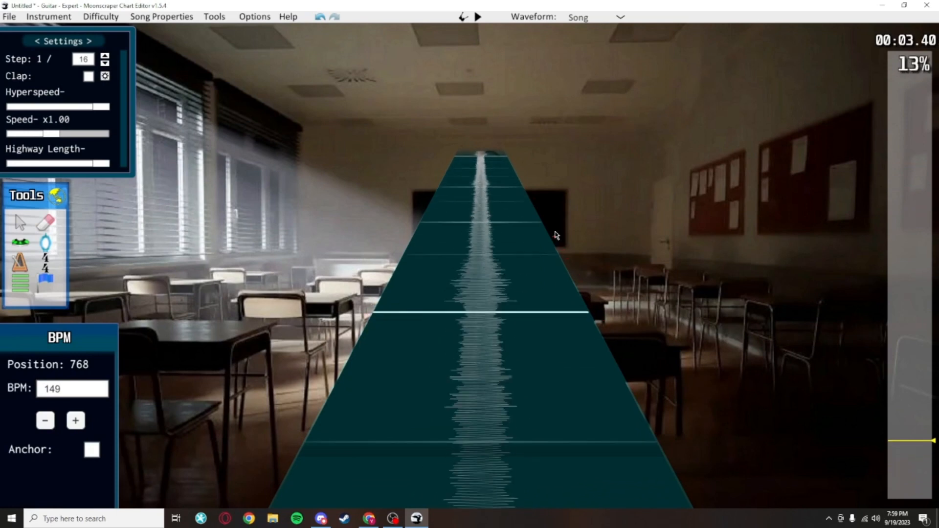
{"action": "left_click", "coordinate": [75, 420]}
{"action": "scroll", "coordinate": [553, 146], "scroll_direction": "up", "scroll_amount": 20}
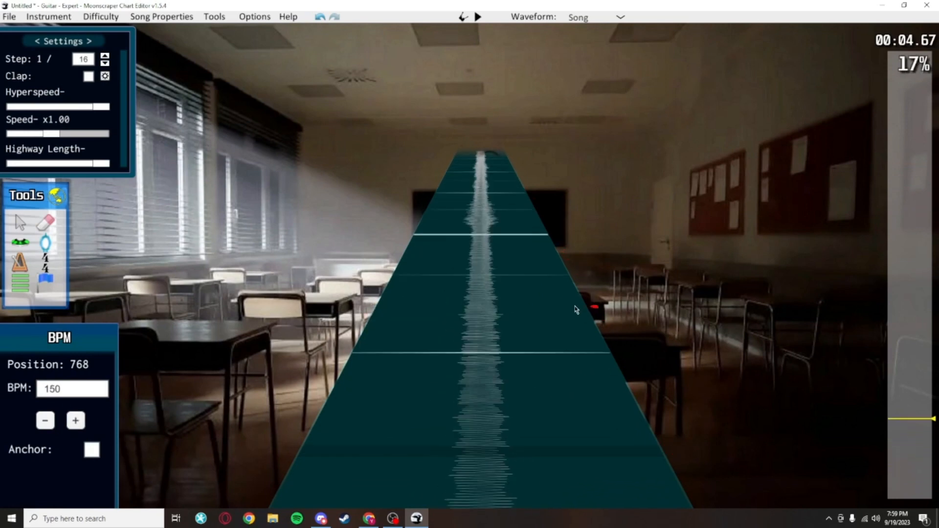
{"action": "scroll", "coordinate": [554, 375], "scroll_direction": "up", "scroll_amount": 15}
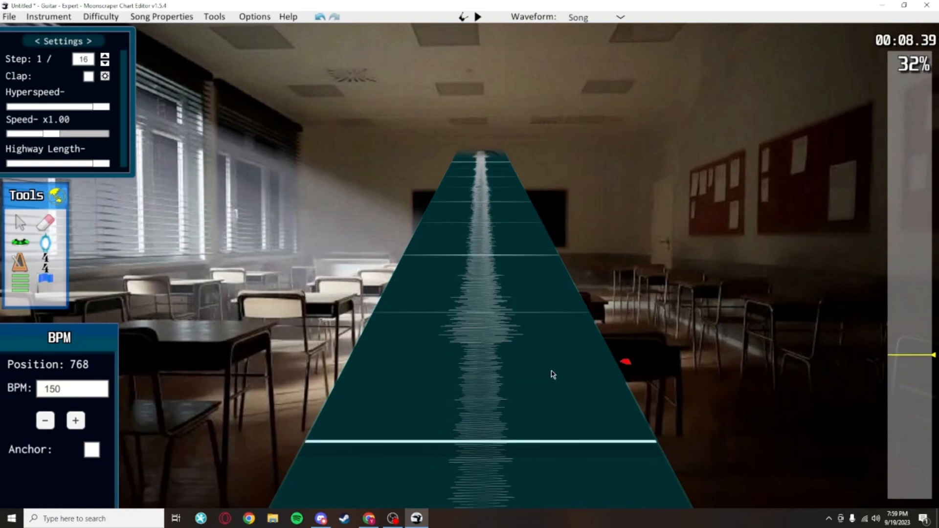
Step: Step the tempo of the marker at position 768 down to 147 and up past 155 to compare how the beat lines align
{"action": "left_click", "coordinate": [45, 422]}
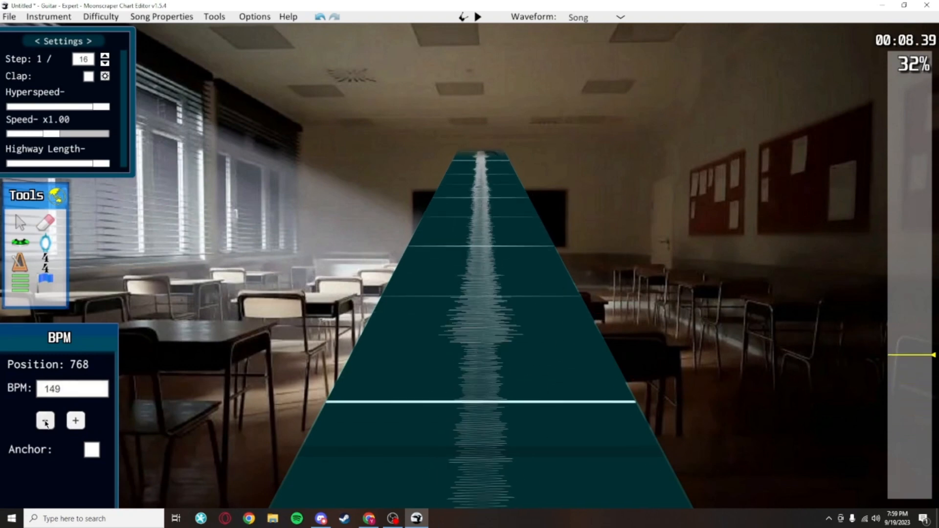
{"action": "left_click", "coordinate": [46, 421]}
{"action": "left_click", "coordinate": [46, 422]}
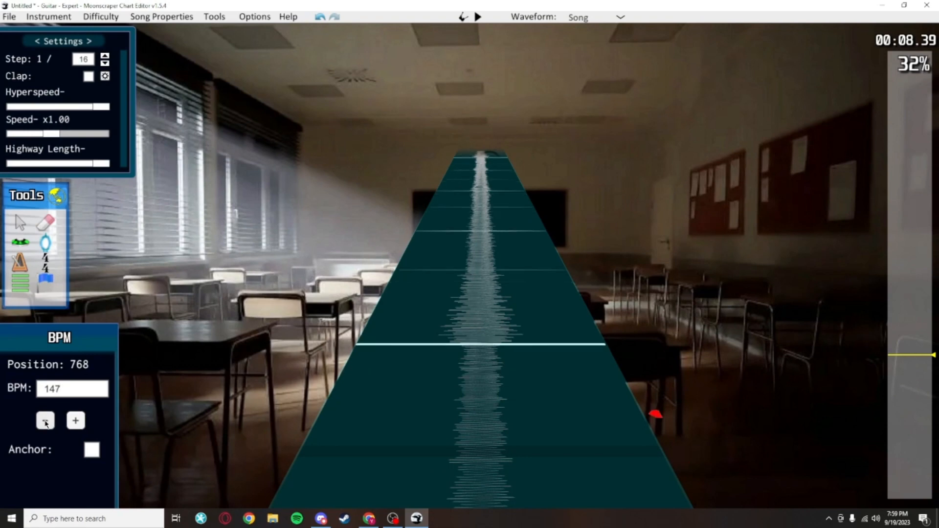
{"action": "left_click", "coordinate": [76, 421]}
{"action": "left_click", "coordinate": [76, 421]}
{"action": "left_click", "coordinate": [76, 421]}
{"action": "left_click", "coordinate": [75, 421]}
{"action": "left_click", "coordinate": [76, 421]}
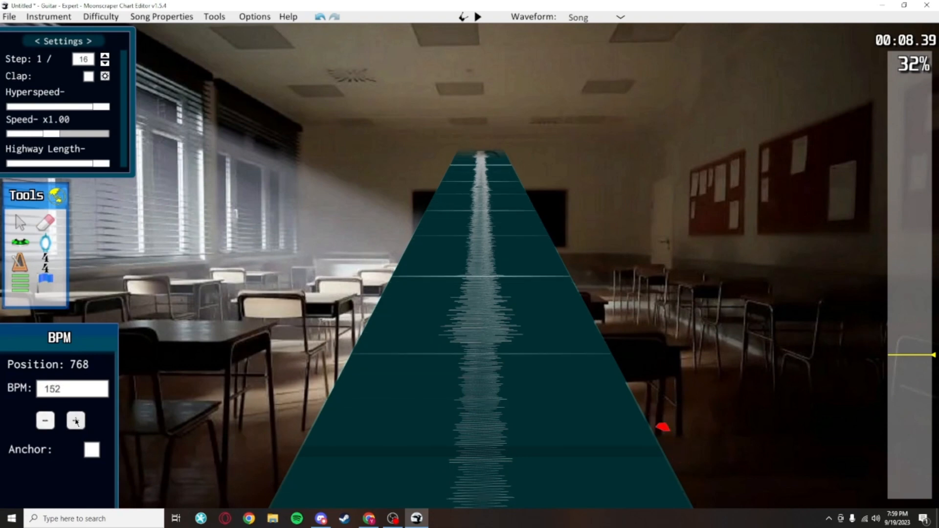
{"action": "left_click", "coordinate": [75, 422]}
{"action": "left_click", "coordinate": [76, 422]}
{"action": "left_click", "coordinate": [76, 422]}
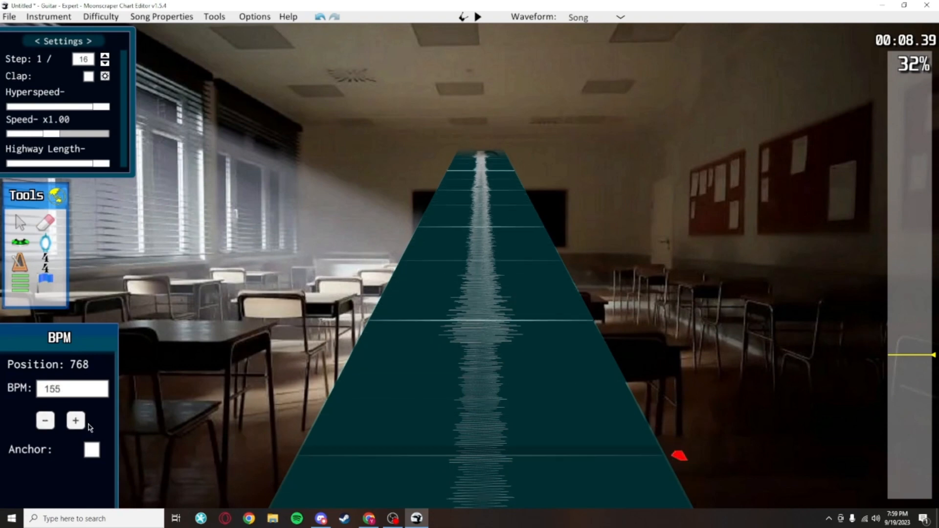
{"action": "left_click", "coordinate": [76, 421]}
{"action": "left_click", "coordinate": [75, 422]}
Step: Bring the tempo of the BPM marker at position 768 back to 147 and deselect it
{"action": "left_click", "coordinate": [45, 422]}
{"action": "left_click", "coordinate": [45, 421]}
{"action": "left_click", "coordinate": [45, 422]}
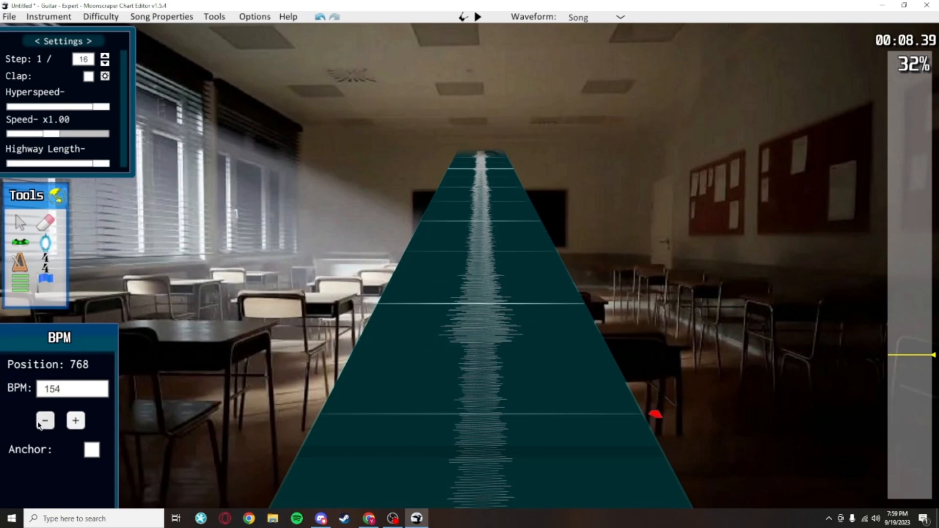
{"action": "left_click", "coordinate": [39, 424]}
{"action": "left_click", "coordinate": [39, 424]}
{"action": "left_click", "coordinate": [39, 423]}
{"action": "left_click", "coordinate": [39, 423]}
{"action": "left_click", "coordinate": [39, 423]}
{"action": "left_click", "coordinate": [39, 423]}
{"action": "left_click", "coordinate": [39, 423]}
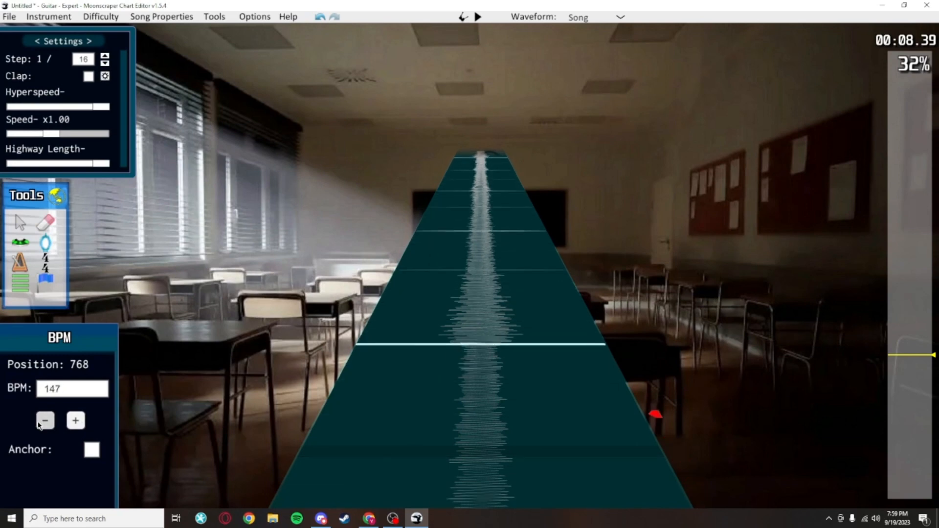
{"action": "left_click", "coordinate": [39, 424]}
{"action": "left_click", "coordinate": [39, 424]}
{"action": "left_click", "coordinate": [74, 422]}
{"action": "left_click", "coordinate": [74, 422]}
{"action": "left_click", "coordinate": [480, 347]}
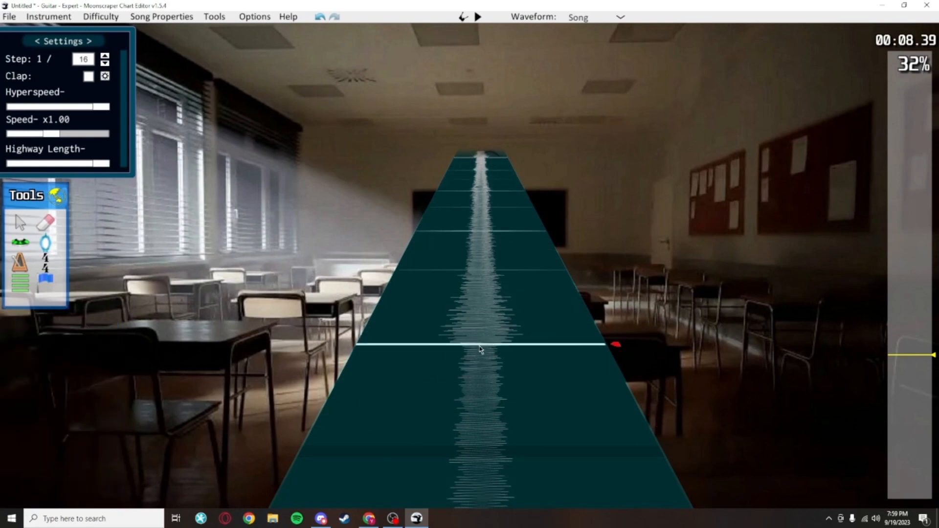
Step: Place a second BPM marker on the measure line at position 4608
{"action": "scroll", "coordinate": [572, 331], "scroll_direction": "up", "scroll_amount": 15}
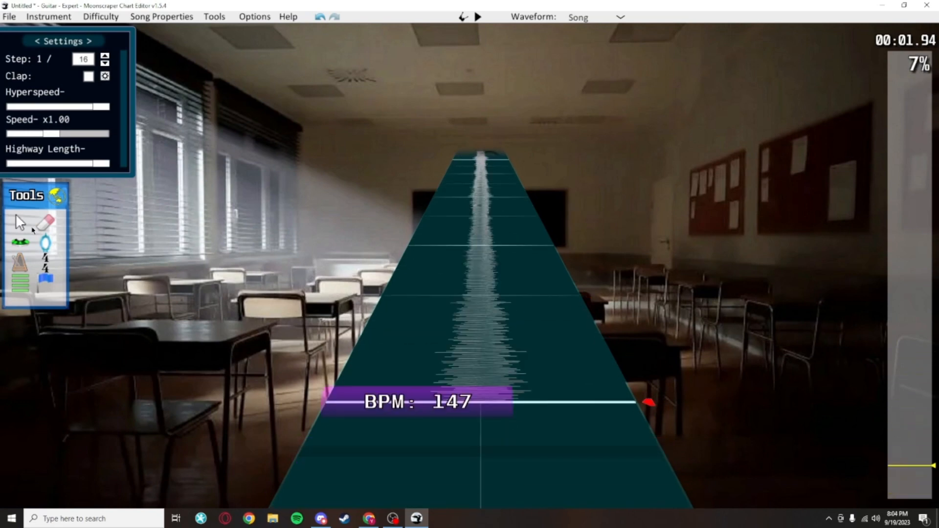
{"action": "scroll", "coordinate": [584, 215], "scroll_direction": "up", "scroll_amount": 15}
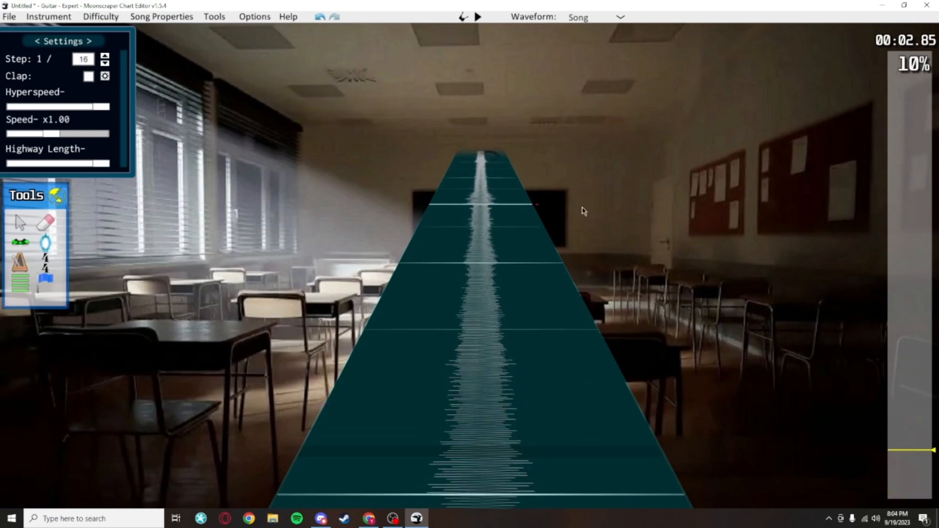
{"action": "scroll", "coordinate": [615, 379], "scroll_direction": "up", "scroll_amount": 20}
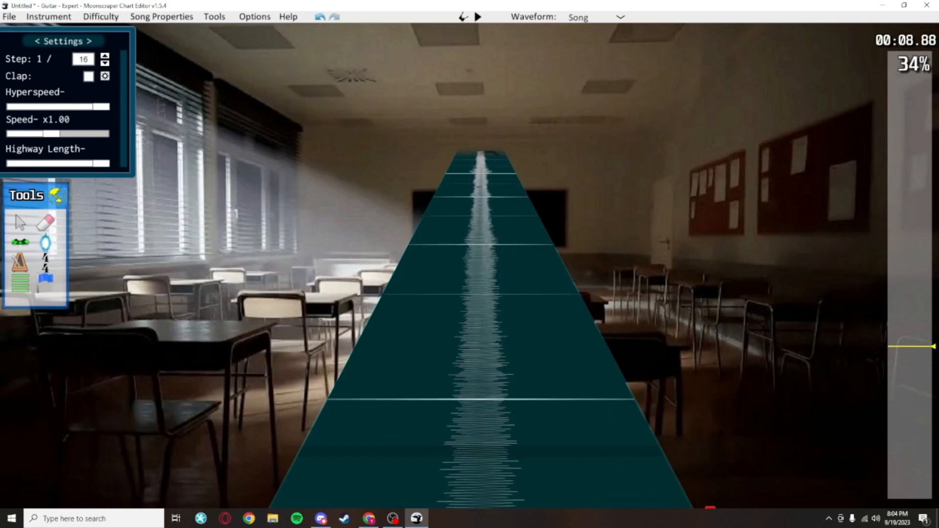
{"action": "left_click", "coordinate": [17, 263]}
{"action": "scroll", "coordinate": [376, 304], "scroll_direction": "up", "scroll_amount": 4}
{"action": "left_click", "coordinate": [416, 231]}
Step: Set the tempo of the BPM marker at position 4608 to 155 and return to the cursor tool
{"action": "left_click", "coordinate": [75, 421]}
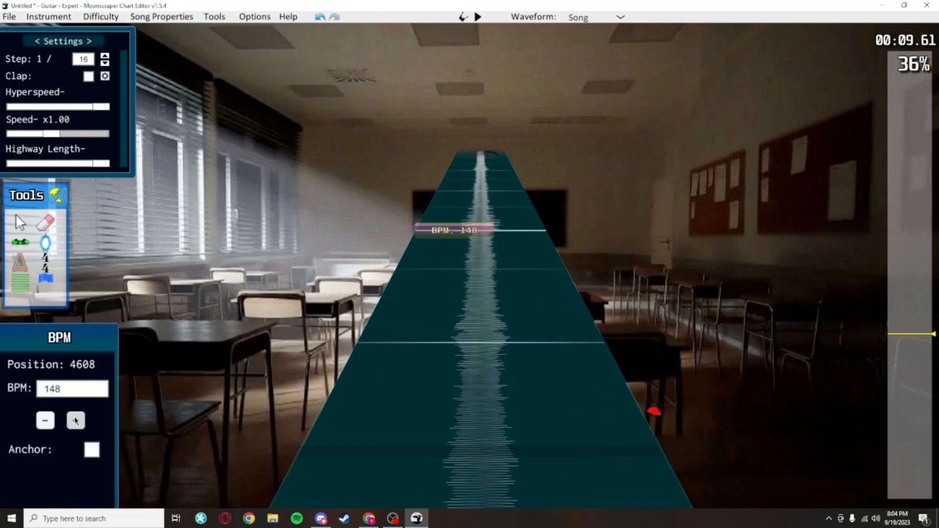
{"action": "left_click", "coordinate": [75, 420]}
{"action": "left_click", "coordinate": [76, 420]}
{"action": "left_click", "coordinate": [75, 421]}
{"action": "left_click", "coordinate": [75, 421]}
{"action": "left_click", "coordinate": [76, 421]}
{"action": "left_click", "coordinate": [75, 421]}
{"action": "left_click", "coordinate": [75, 421]}
{"action": "left_click", "coordinate": [21, 223]}
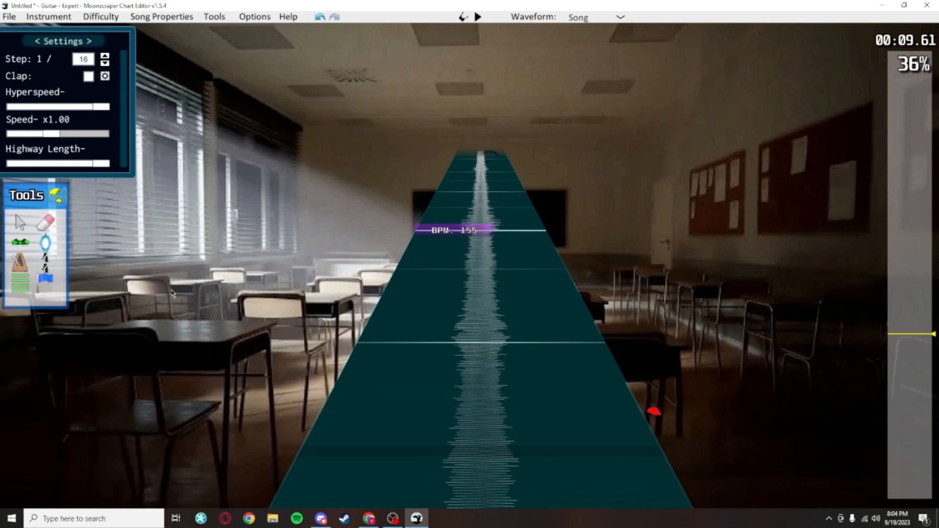
Step: Examine how the beat lines after the 155 BPM marker match the waveform up to about 13 seconds
{"action": "scroll", "coordinate": [426, 267], "scroll_direction": "up", "scroll_amount": 2}
{"action": "scroll", "coordinate": [528, 318], "scroll_direction": "up", "scroll_amount": 4}
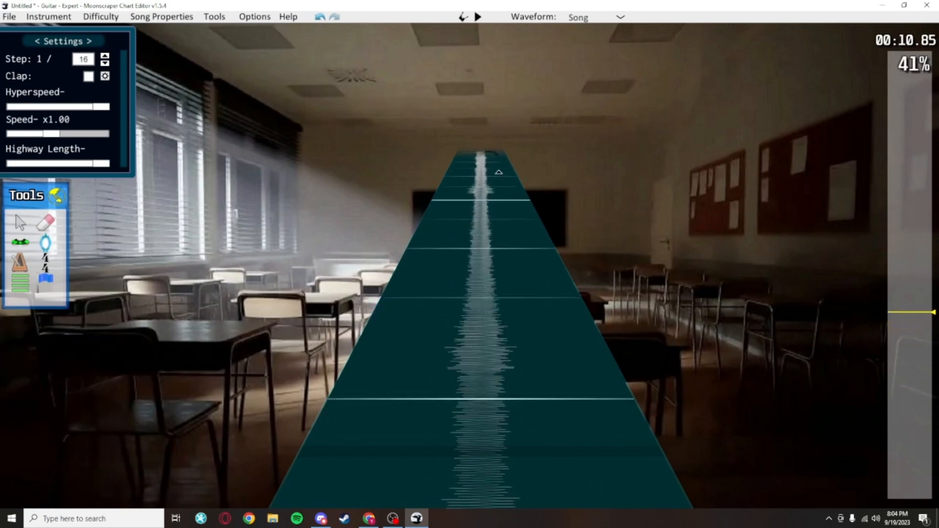
{"action": "scroll", "coordinate": [499, 172], "scroll_direction": "up", "scroll_amount": 10}
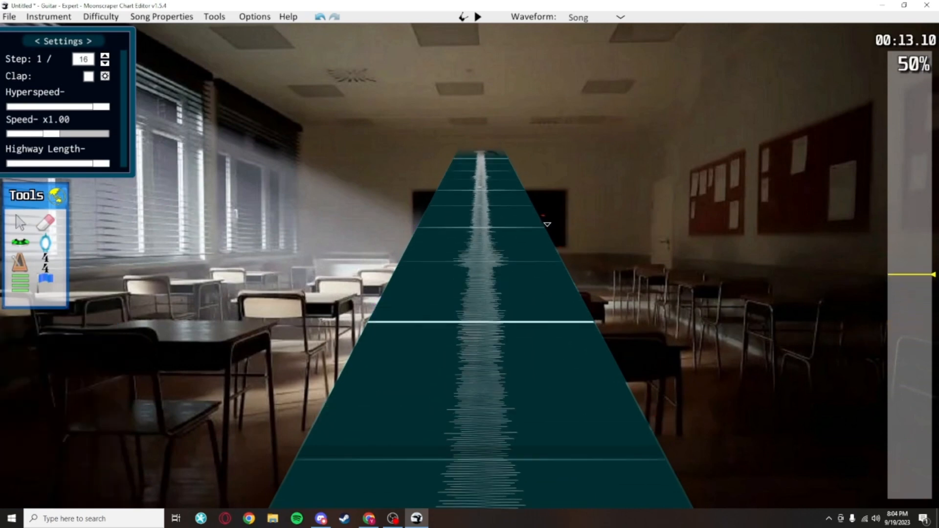
{"action": "scroll", "coordinate": [547, 224], "scroll_direction": "down", "scroll_amount": 10}
{"action": "scroll", "coordinate": [538, 293], "scroll_direction": "up", "scroll_amount": 6}
{"action": "scroll", "coordinate": [531, 340], "scroll_direction": "down", "scroll_amount": 8}
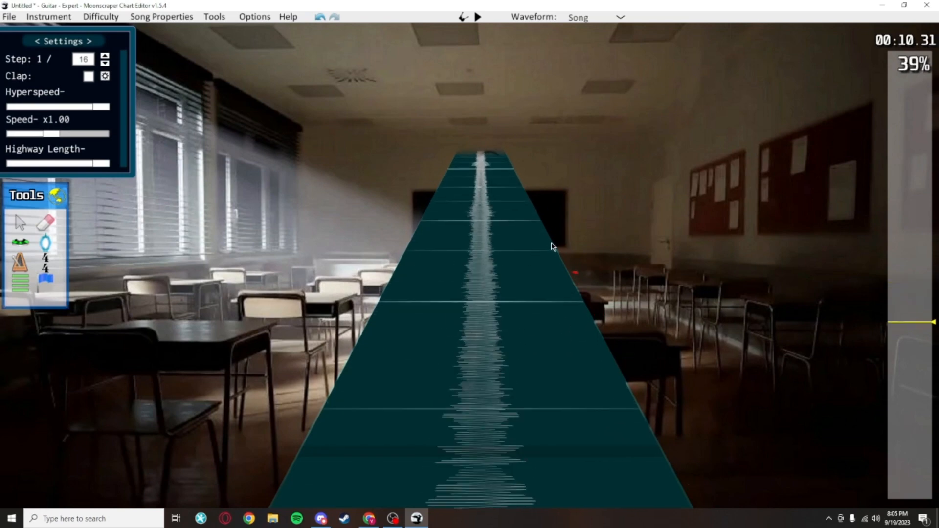
Step: Delete the 155 BPM marker at position 4608
{"action": "scroll", "coordinate": [552, 246], "scroll_direction": "down", "scroll_amount": 5}
{"action": "scroll", "coordinate": [551, 277], "scroll_direction": "up", "scroll_amount": 5}
{"action": "scroll", "coordinate": [519, 254], "scroll_direction": "down", "scroll_amount": 1}
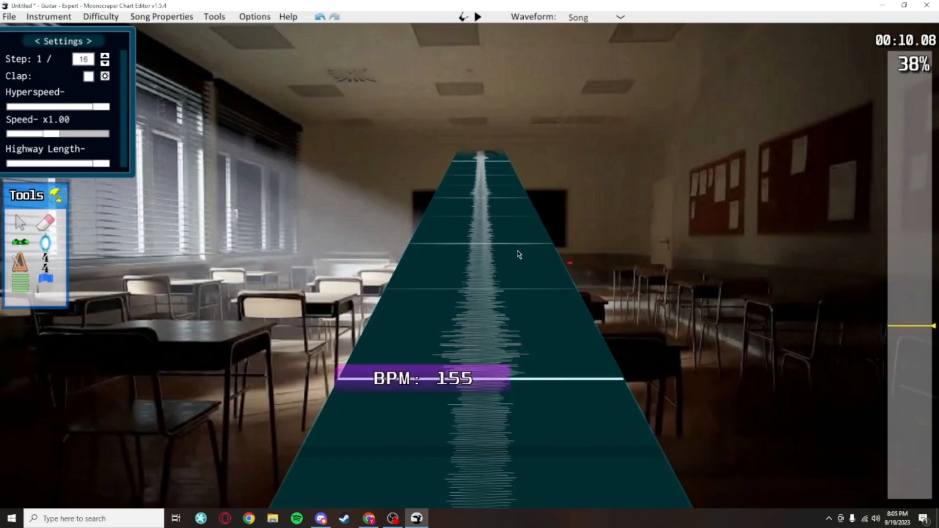
{"action": "left_click", "coordinate": [435, 377]}
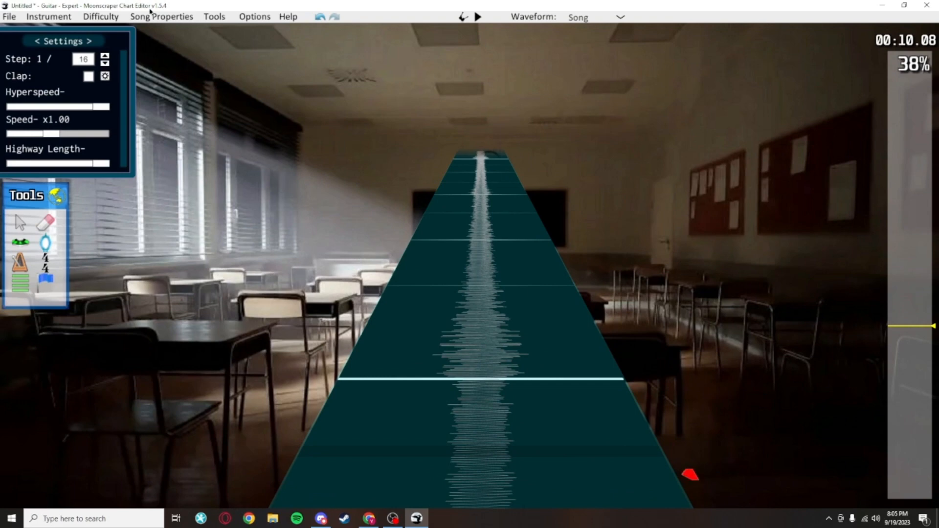
Step: Open the tap-tempo BPM calculator, reset its taps and close it
{"action": "left_click", "coordinate": [215, 16]}
{"action": "left_click", "coordinate": [226, 29]}
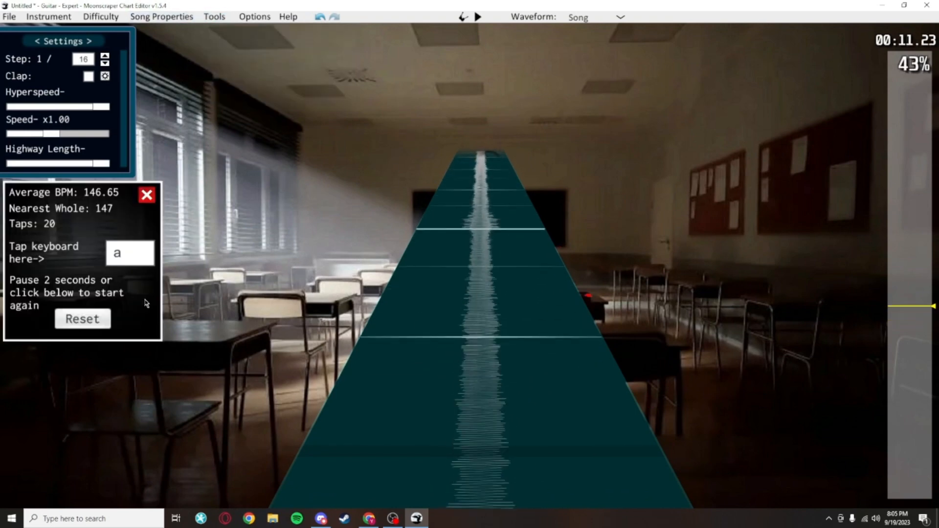
{"action": "left_click", "coordinate": [97, 323]}
{"action": "left_click", "coordinate": [148, 193]}
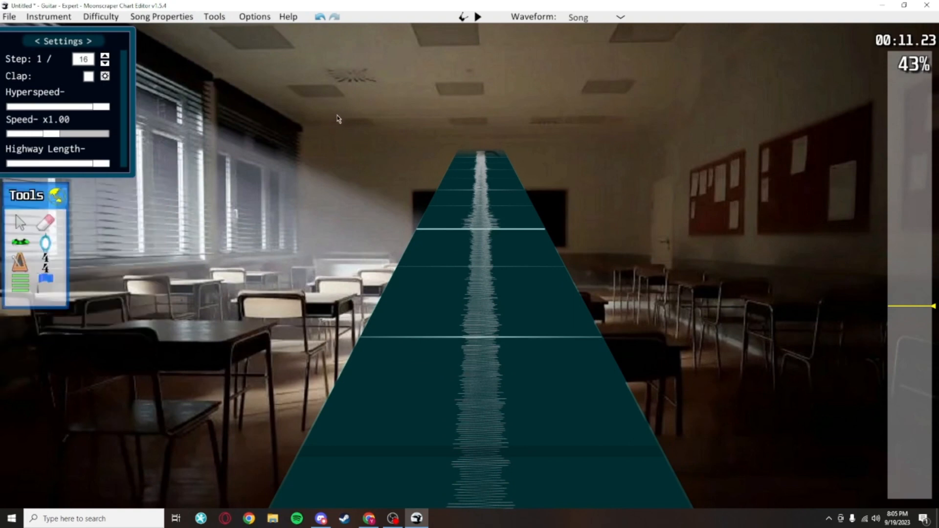
Step: Examine the beat lines against the waveform in the first few seconds of the song
{"action": "scroll", "coordinate": [475, 350], "scroll_direction": "down", "scroll_amount": 10}
{"action": "scroll", "coordinate": [577, 193], "scroll_direction": "up", "scroll_amount": 12}
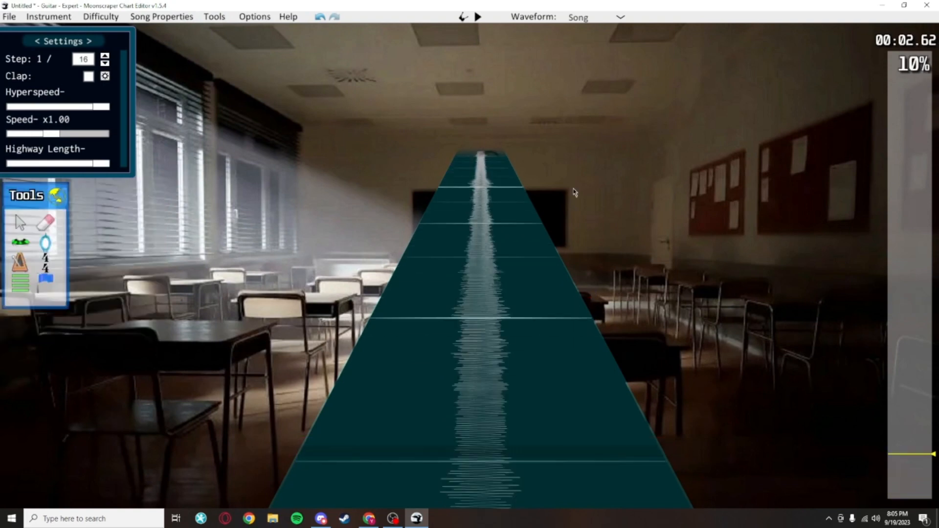